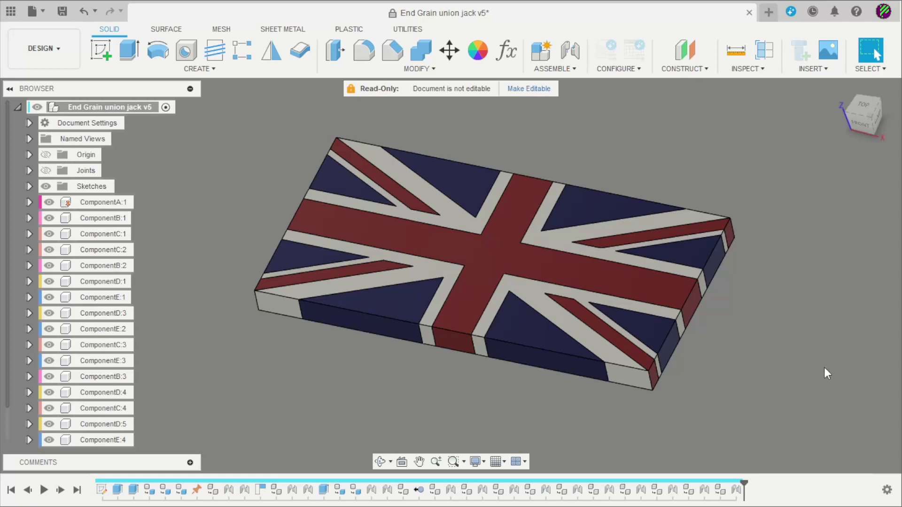
Orbit and zoom around the existing board to inspect it.
mouse_move(824, 368)
middle_mouse_down("shift")
mouse_move(828, 332)
mouse_move(712, 364)
mouse_move(613, 344)
middle_mouse_up("shift")
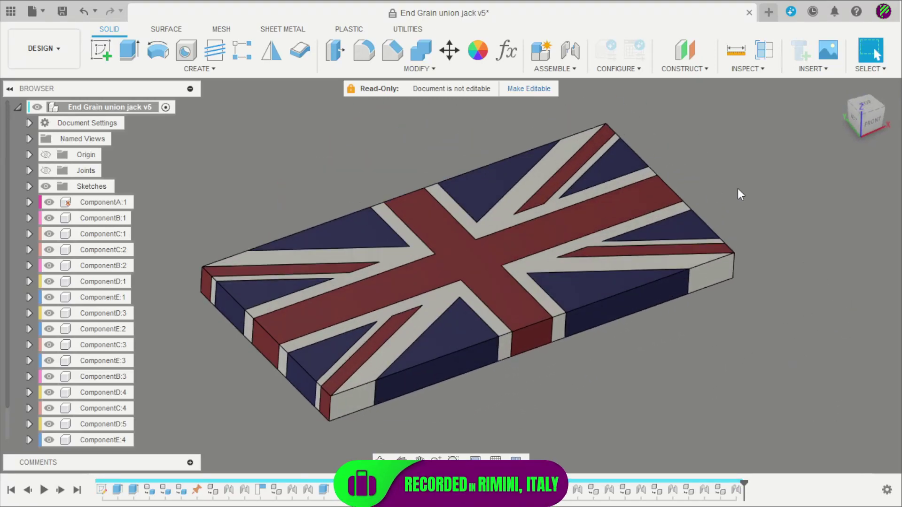
mouse_move(738, 189)
middle_mouse_down("shift")
mouse_move(732, 316)
mouse_move(709, 374)
middle_mouse_up("shift")
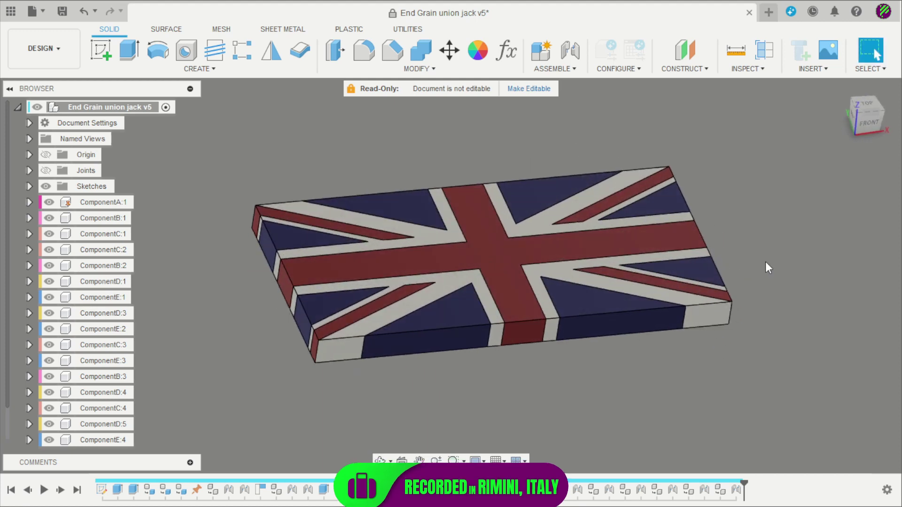
mouse_move(731, 315)
middle_mouse_down("shift")
mouse_move(726, 298)
mouse_move(779, 384)
mouse_move(711, 318)
mouse_move(723, 330)
middle_mouse_up("shift")
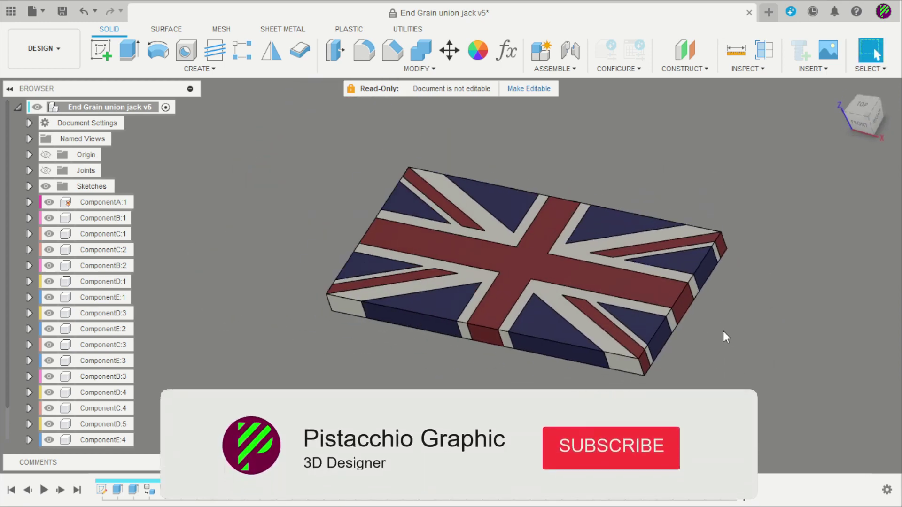
scroll(723, 331, "up", 2)
scroll(725, 327, "up", 2)
scroll(729, 323, "up", 1)
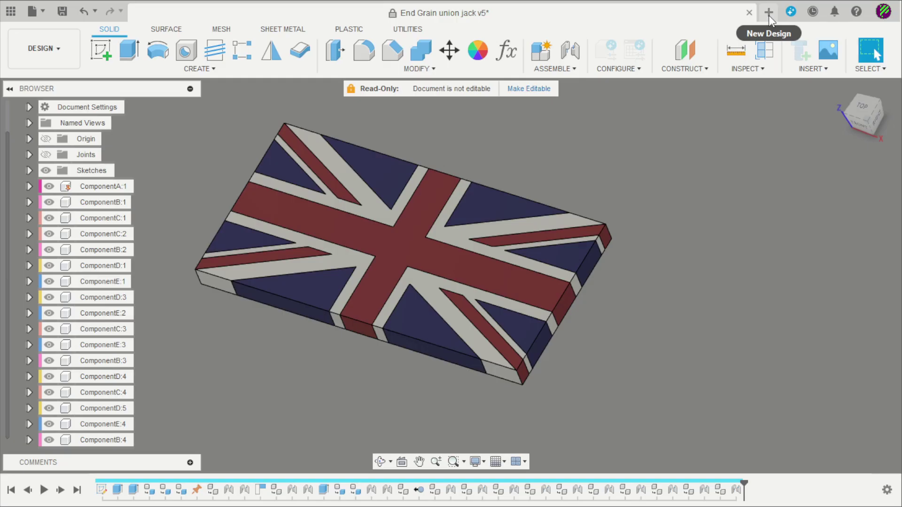
Start a new design with a sketch on the XY ground plane.
left_click(768, 13)
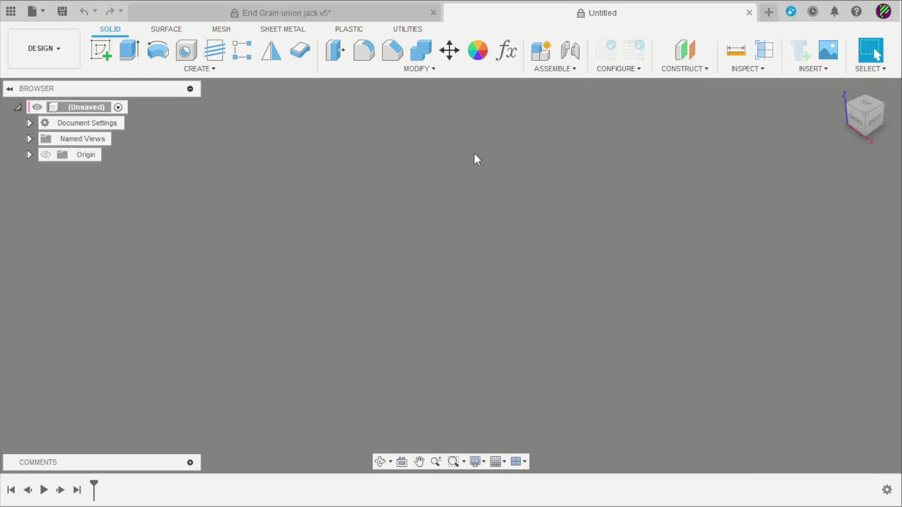
left_click(101, 50)
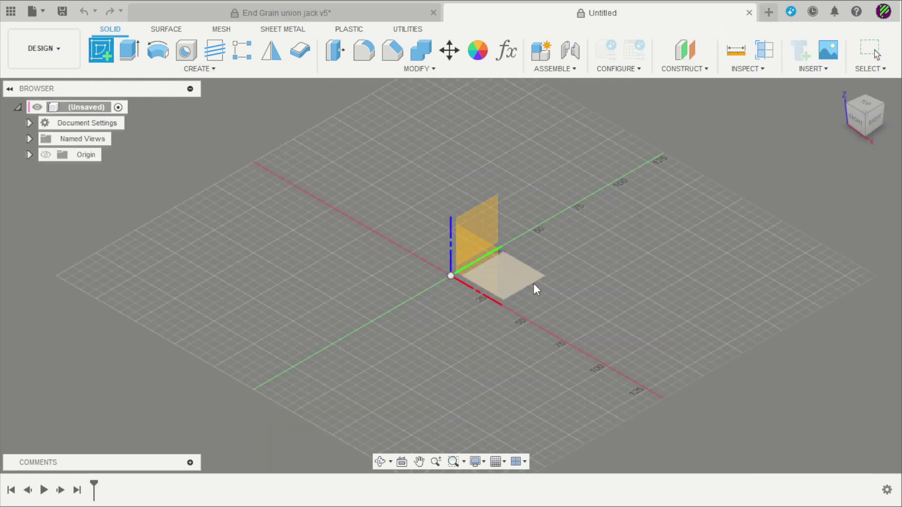
left_click(534, 284)
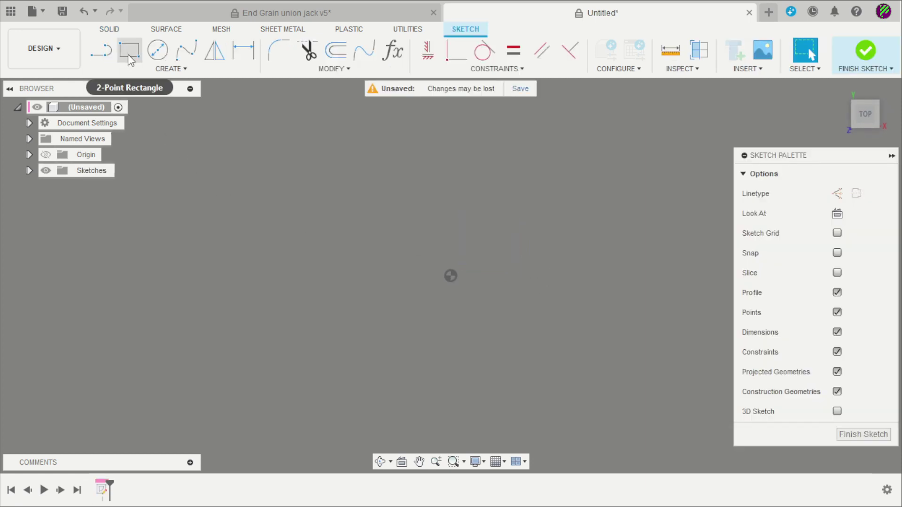
Draw a 600 × 300 mm center rectangle anchored on the origin.
left_click(127, 55)
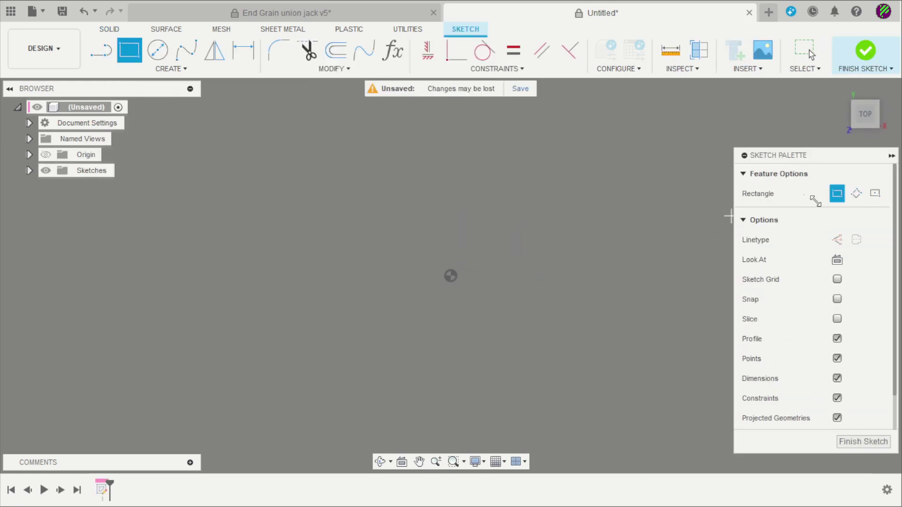
left_click(872, 195)
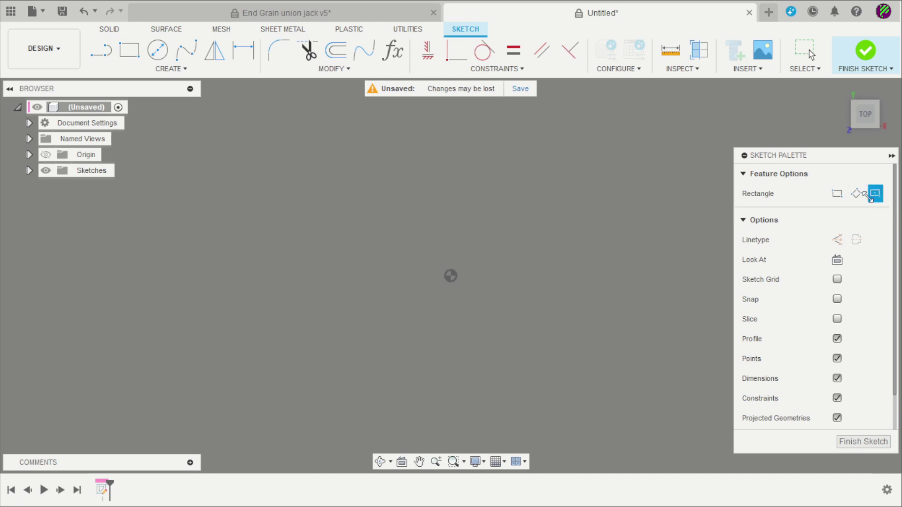
left_click(452, 277)
type("3")
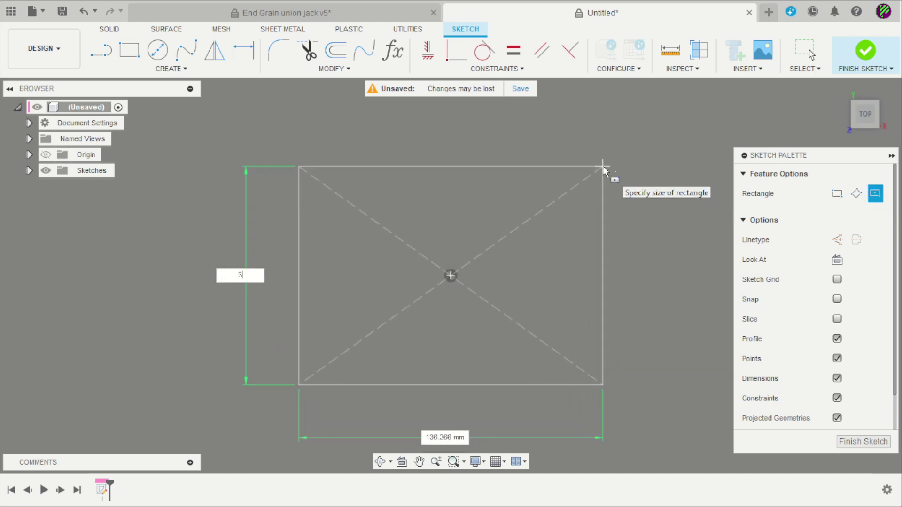
type("00")
key("Tab")
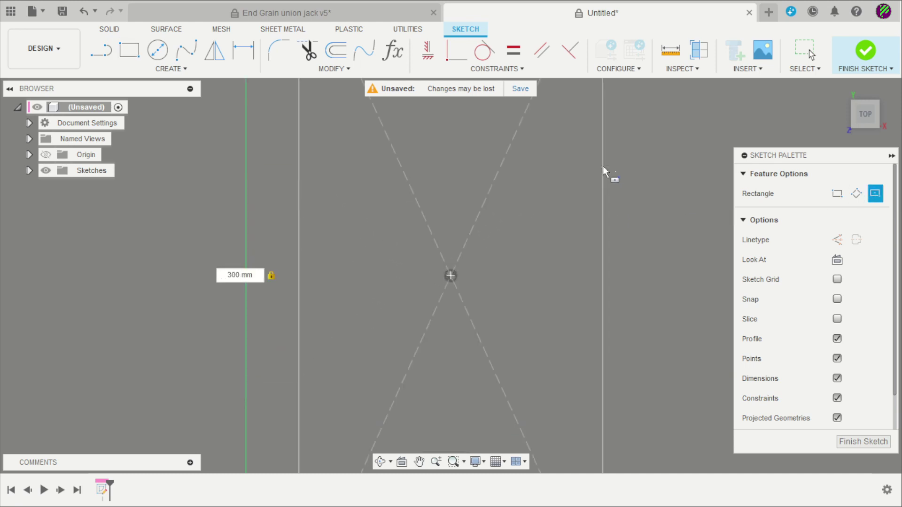
key("Return")
key("Escape")
key("F6")
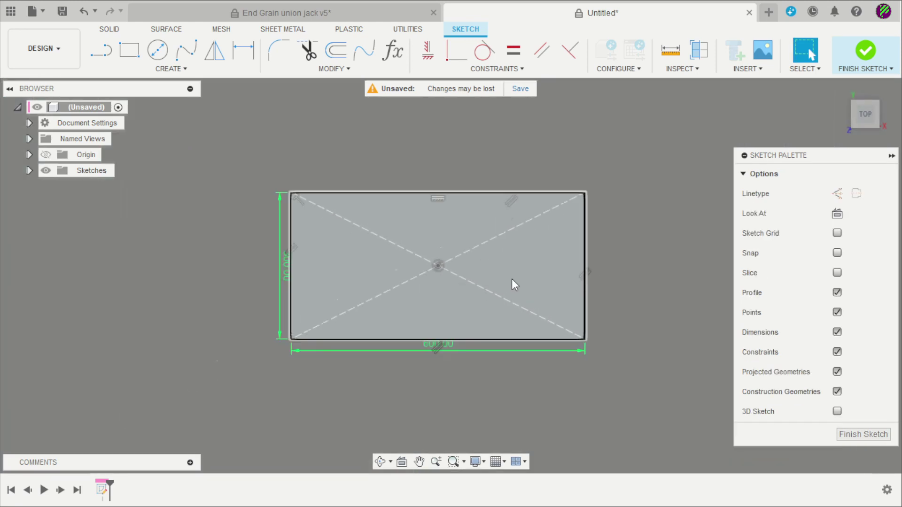
scroll(599, 247, "up", 2)
scroll(348, 199, "up", 2)
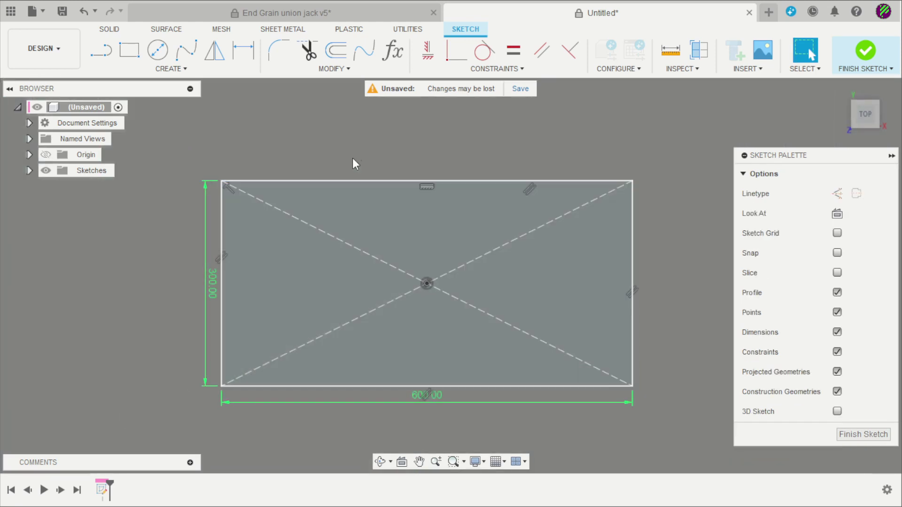
Draw a centred vertical strip reaching the top edge and dimension its width 60 mm.
key("r")
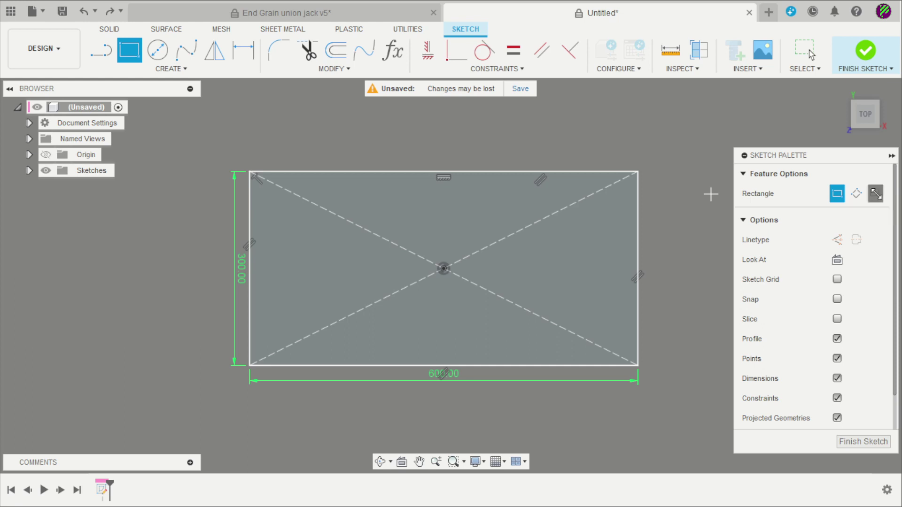
key("shift+r")
left_click(443, 269)
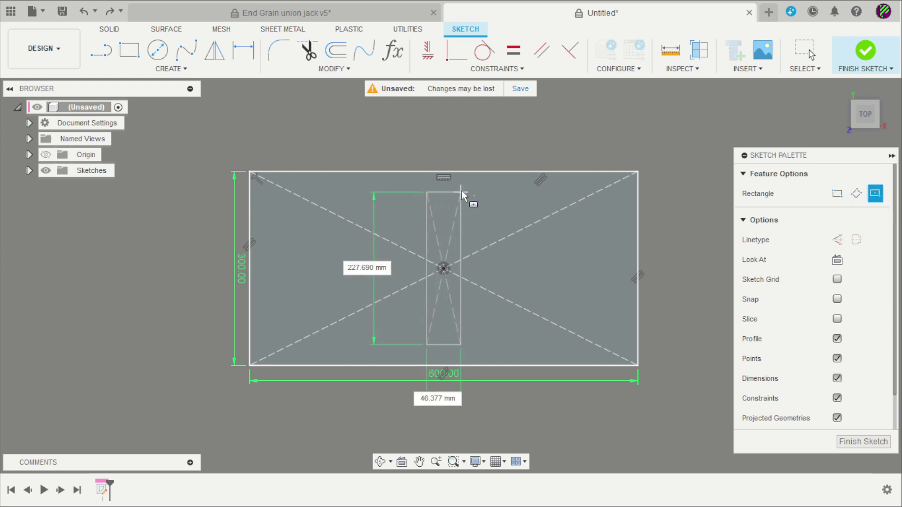
left_click(479, 172)
scroll(515, 100, "up", 1)
key("Escape")
key("d")
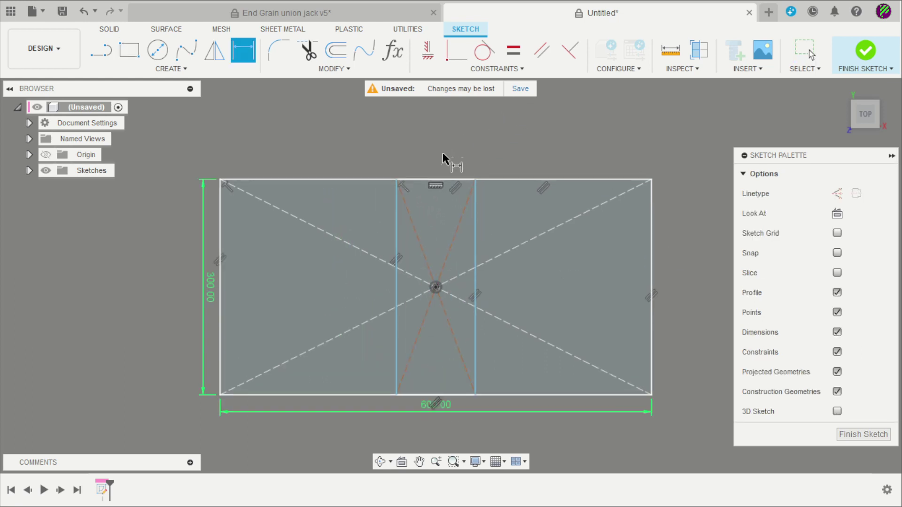
left_click(443, 149)
type("60")
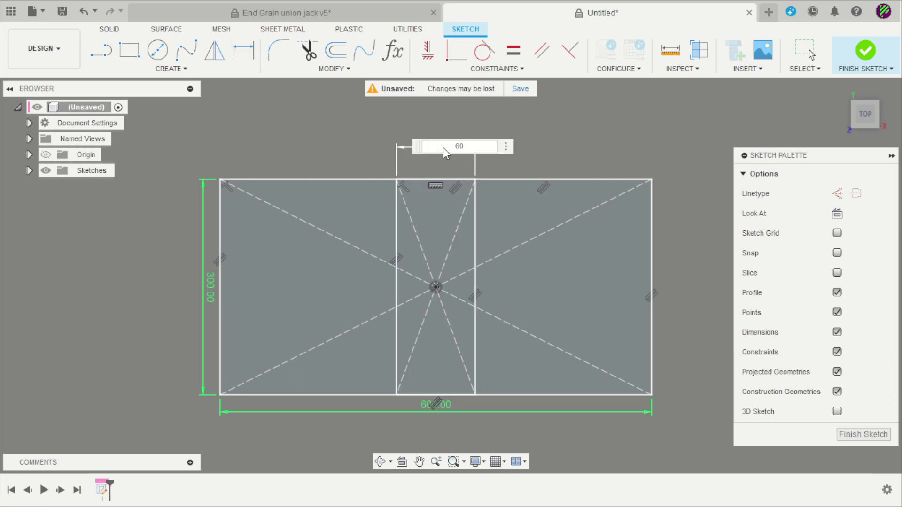
key("Return")
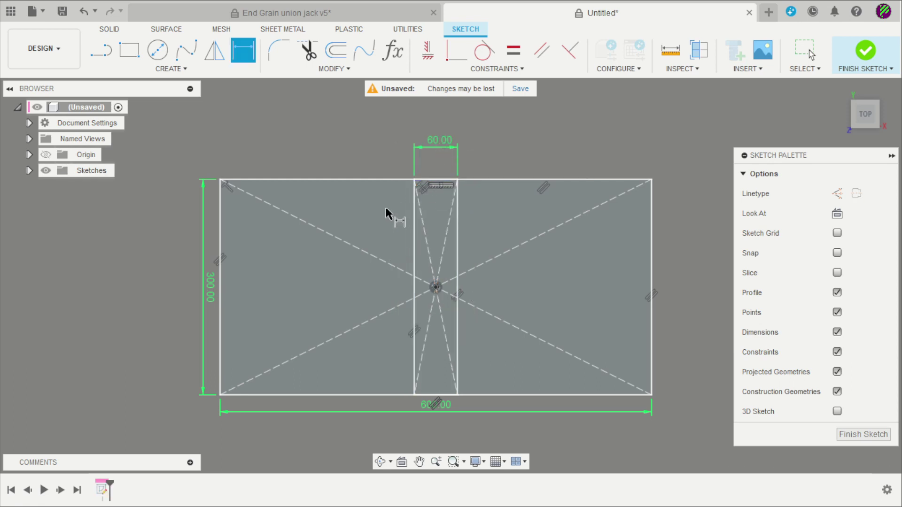
scroll(362, 210, "down", 1)
Draw a centred horizontal strip reaching the right edge and dimension its height 60 mm.
left_click(119, 50)
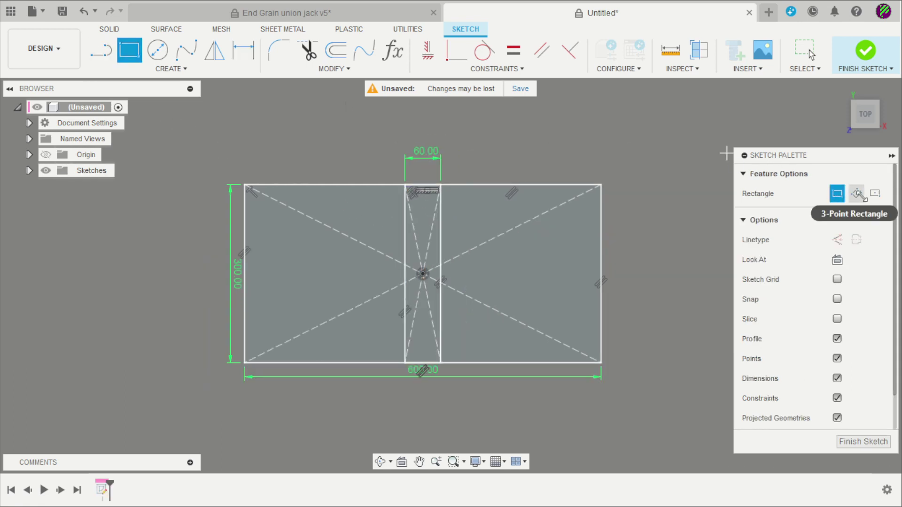
left_click(875, 193)
scroll(611, 225, "up", 1)
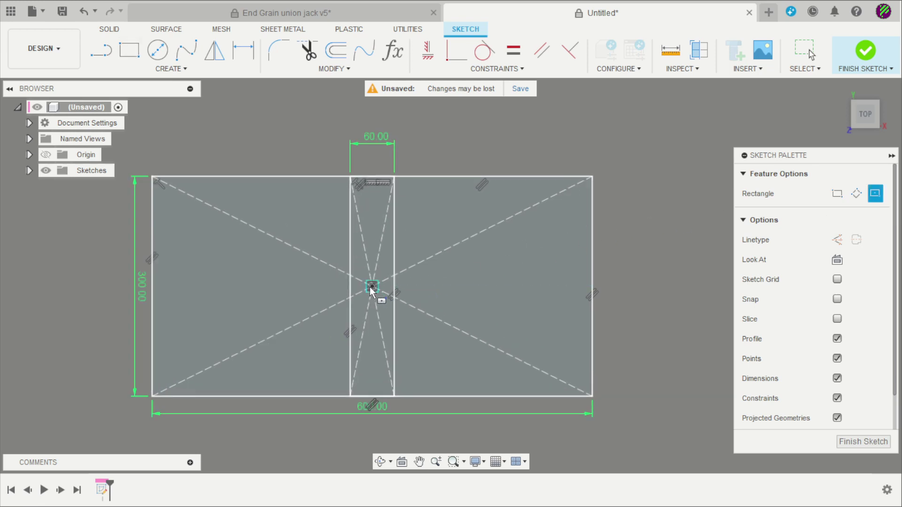
left_click(372, 287)
left_click(592, 252)
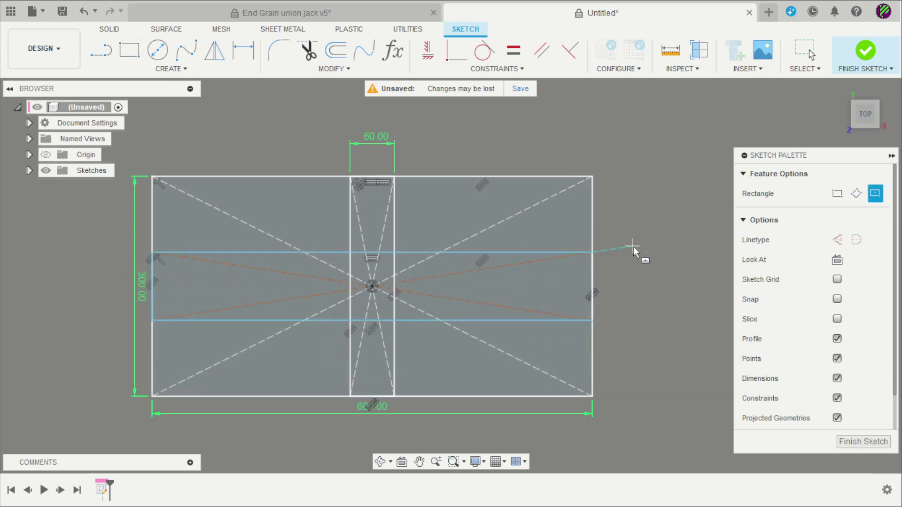
key("d")
left_click(593, 282)
left_click(618, 271)
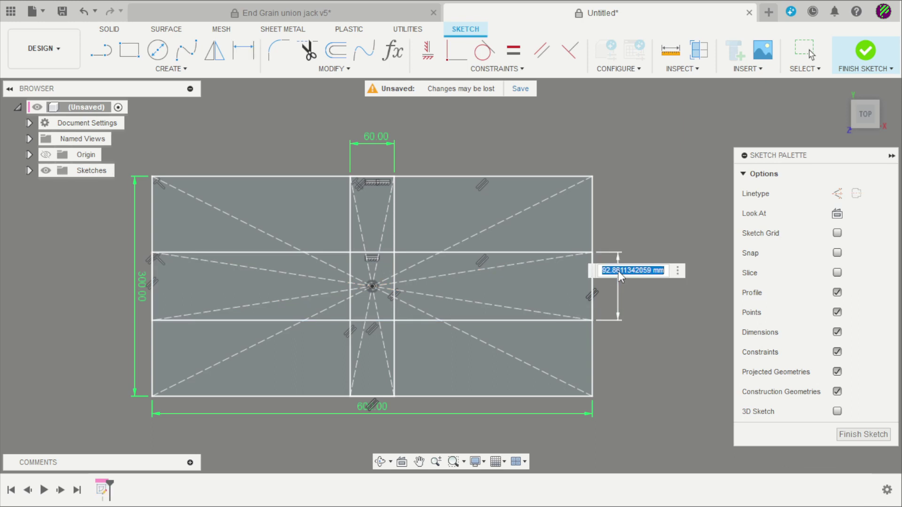
type("60")
key("Return")
scroll(583, 169, "up", 1)
scroll(610, 148, "up", 1)
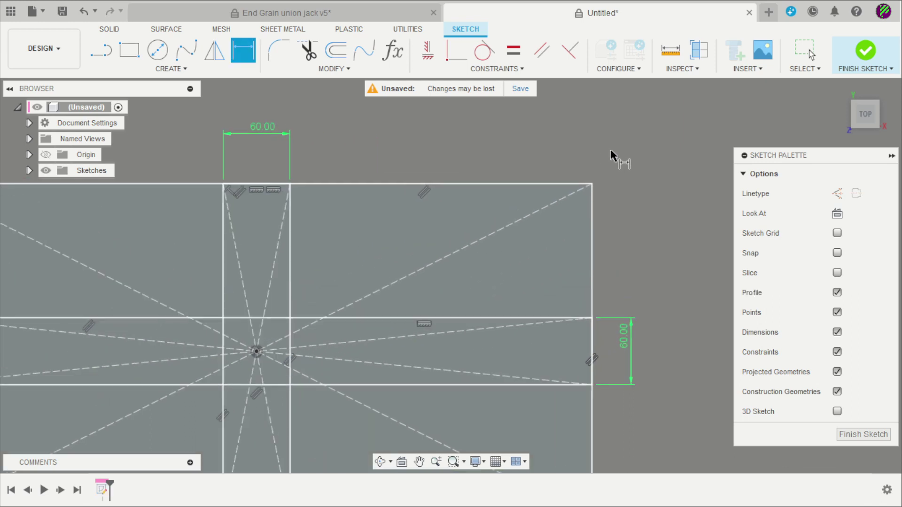
key("Escape")
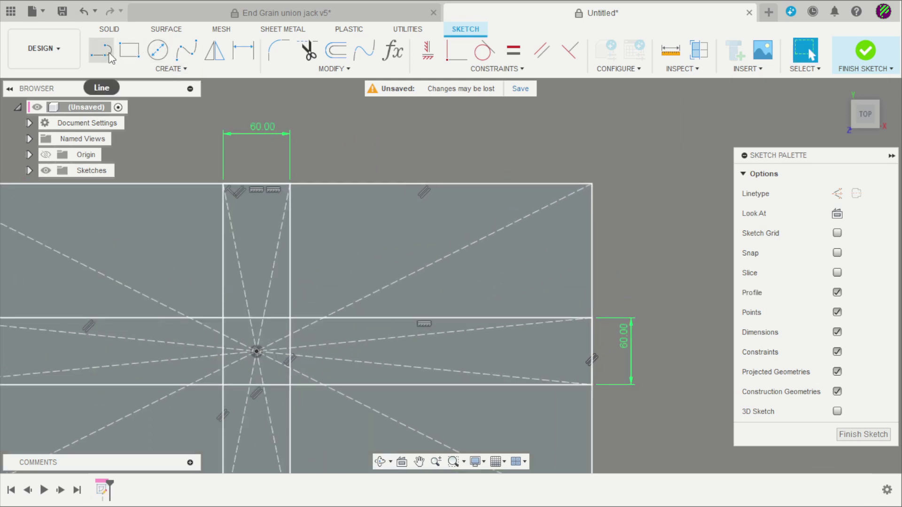
Draw an L-shaped line in the upper-right quadrant of the flag.
left_click(101, 50)
scroll(317, 200, "up", 1)
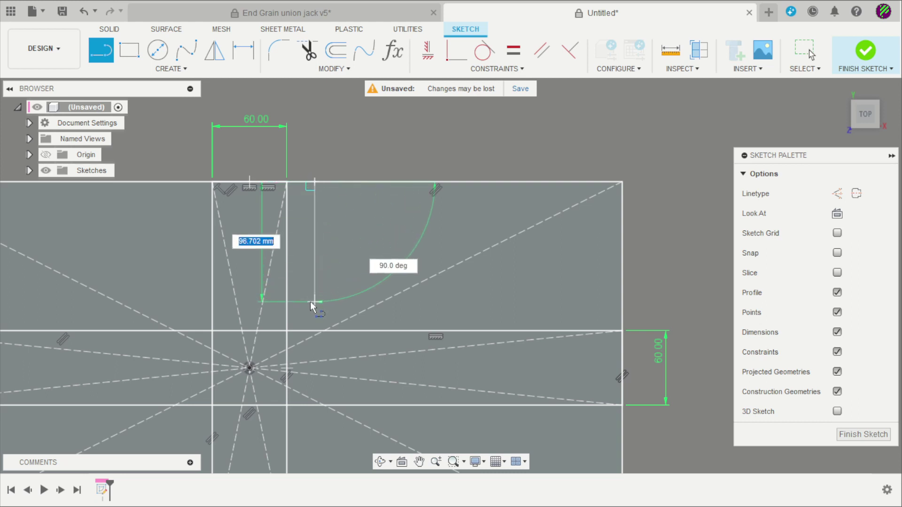
left_click(311, 301)
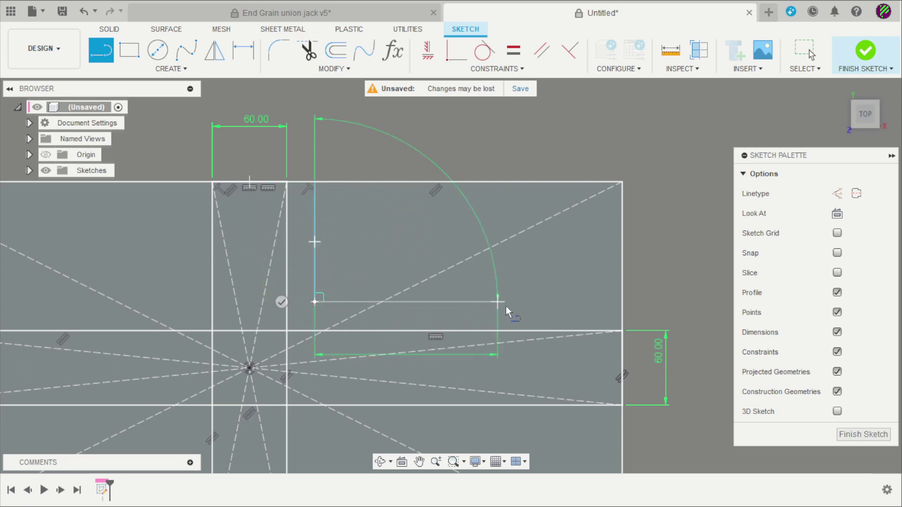
left_click(620, 306)
scroll(593, 278, "up", 1)
Hold the L's horizontal leg 20 mm above the horizontal strip.
key("d")
left_click(598, 307)
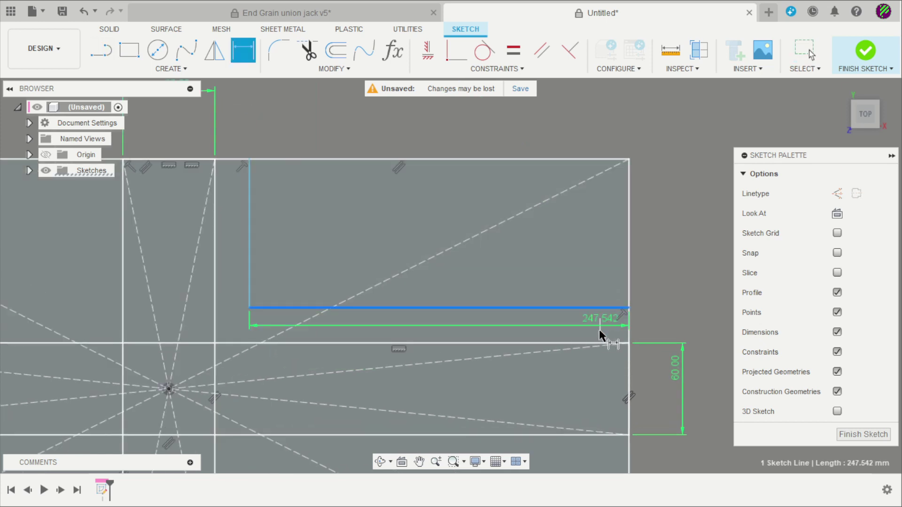
left_click(594, 342)
left_click(650, 329)
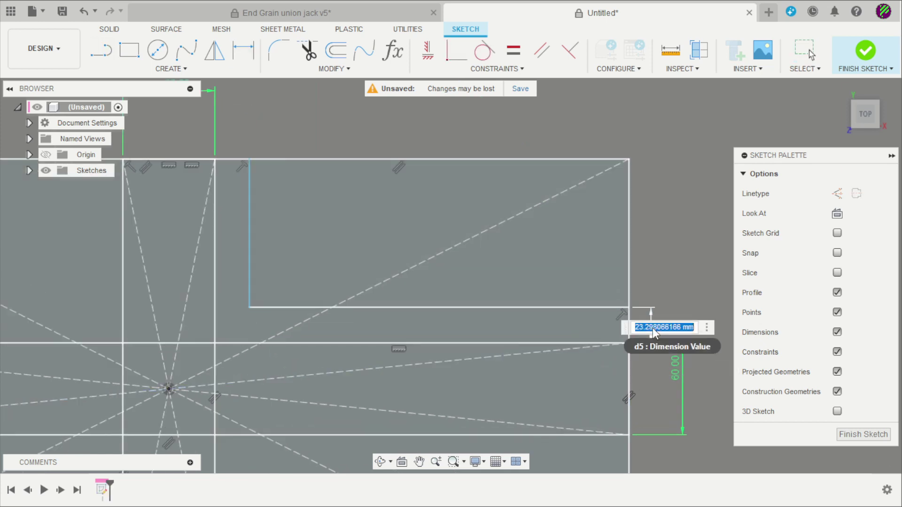
type("20")
key("Return")
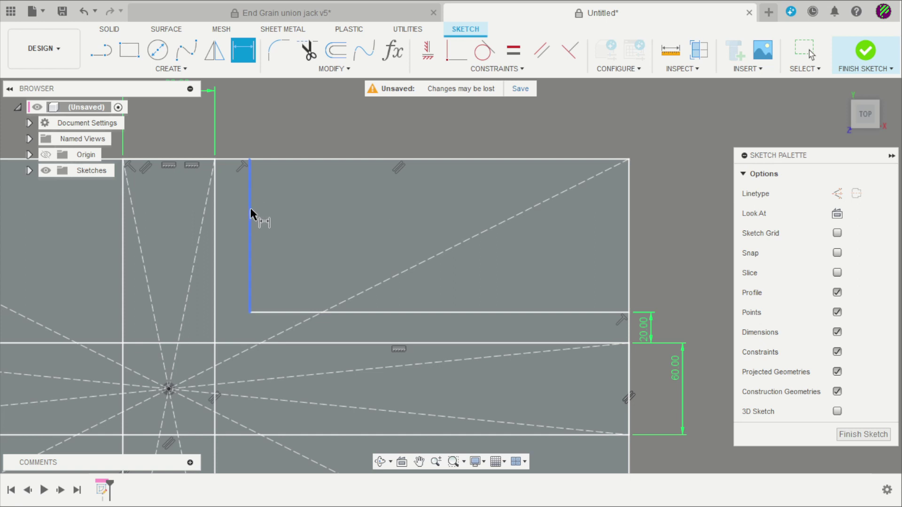
Hold the L's vertical leg 20 mm from the vertical strip.
left_click(251, 214)
left_click(217, 227)
left_click(240, 124)
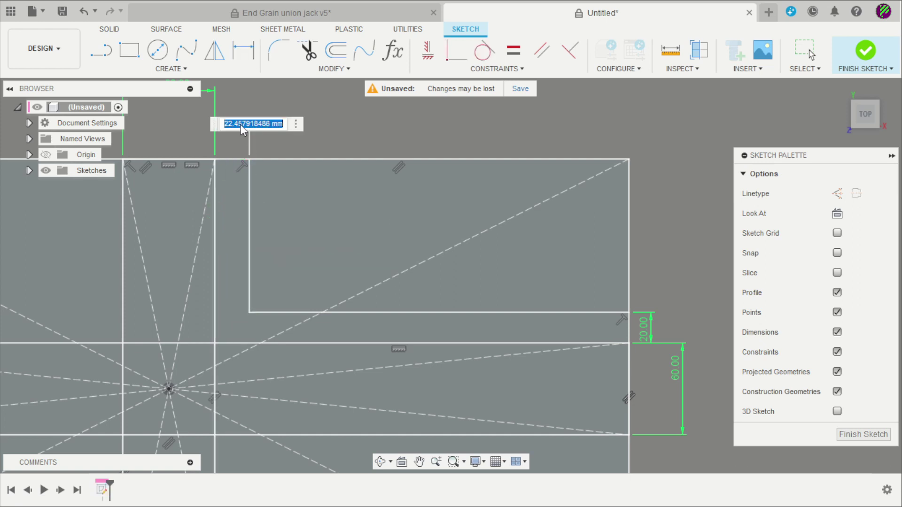
type("20")
key("Return")
scroll(419, 105, "down", 2)
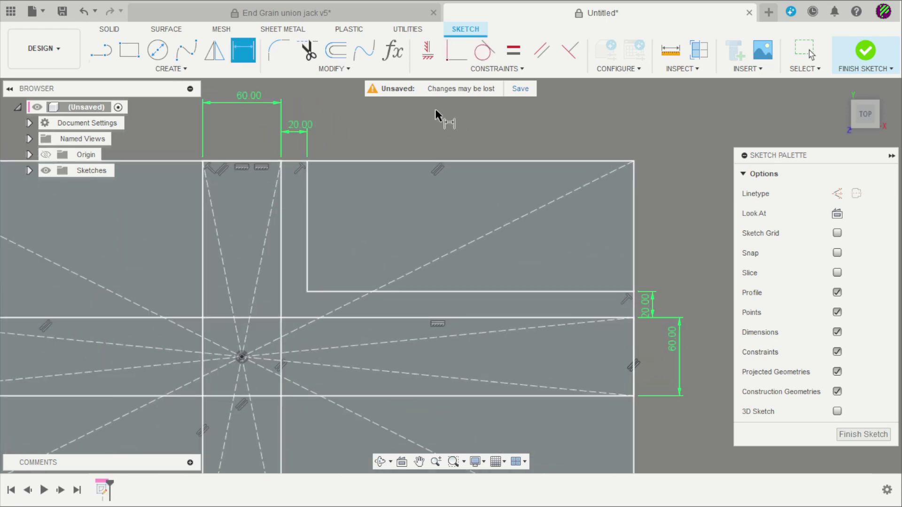
key("Escape")
left_click(104, 58)
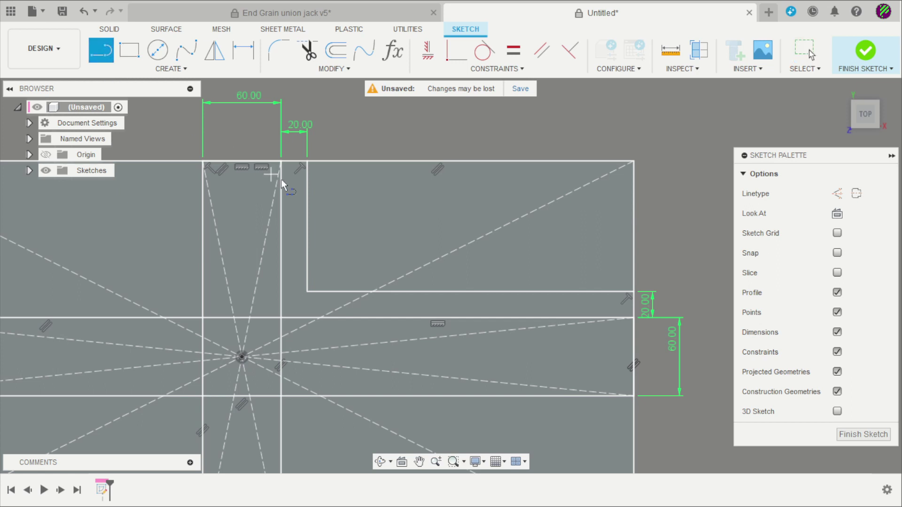
Draw three lines outlining a diagonal strip past the panel's top-right corner.
left_click(308, 258)
left_click(591, 92)
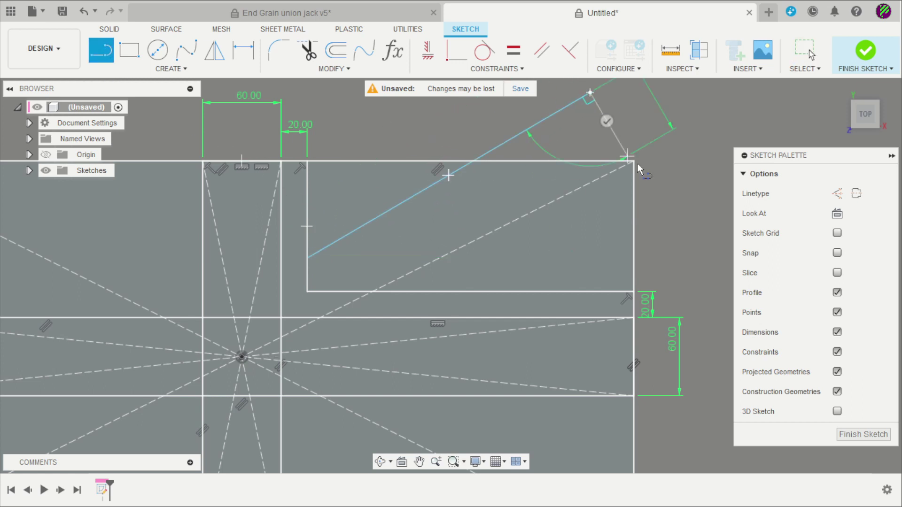
left_click(691, 221)
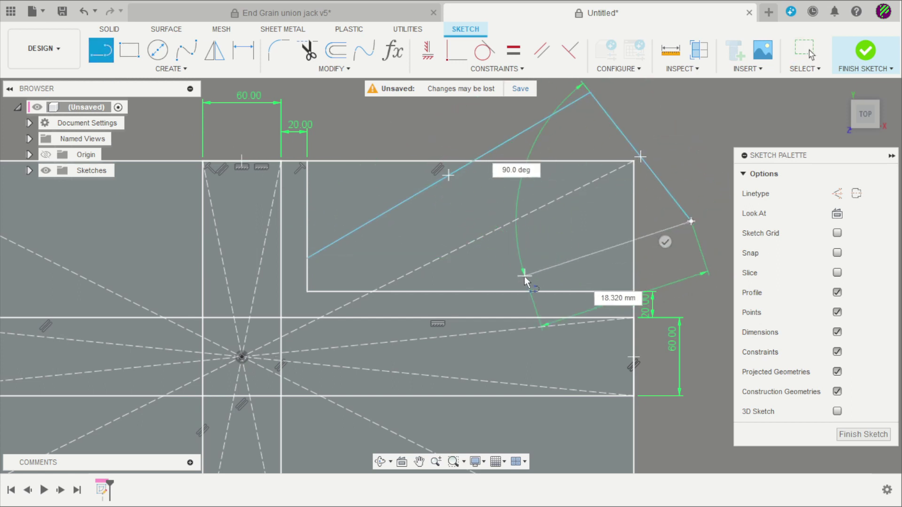
double_click(556, 291)
scroll(703, 160, "up", 1)
key("Escape")
Make the strip's short end edge perpendicular at both of its corners.
left_click(570, 50)
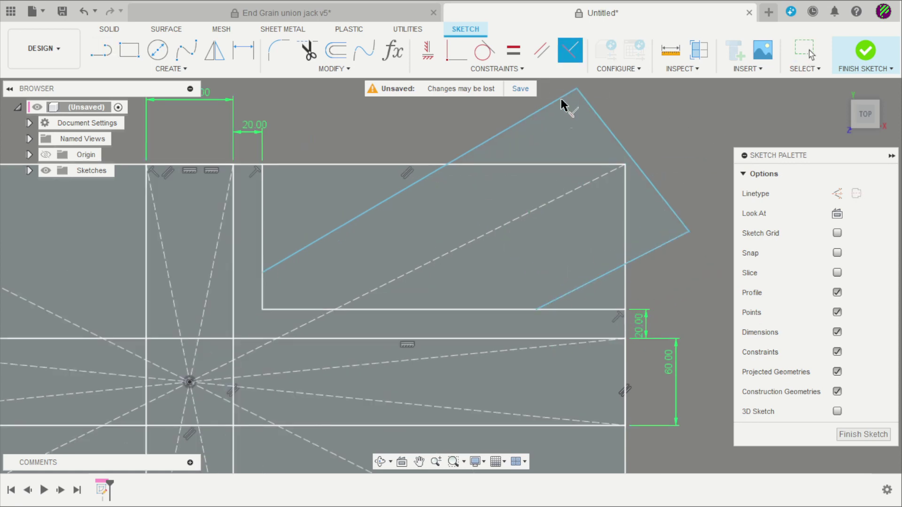
left_click(553, 113)
left_click(593, 112)
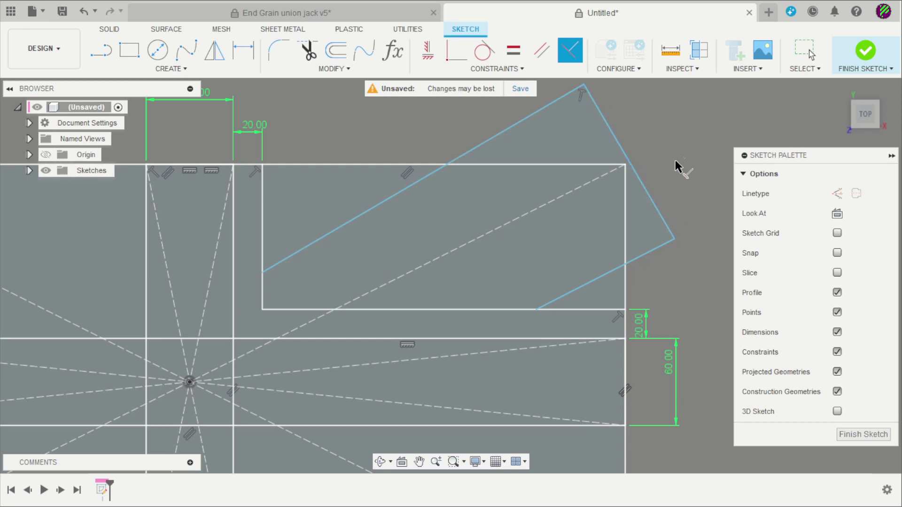
left_click(661, 223)
left_click(655, 252)
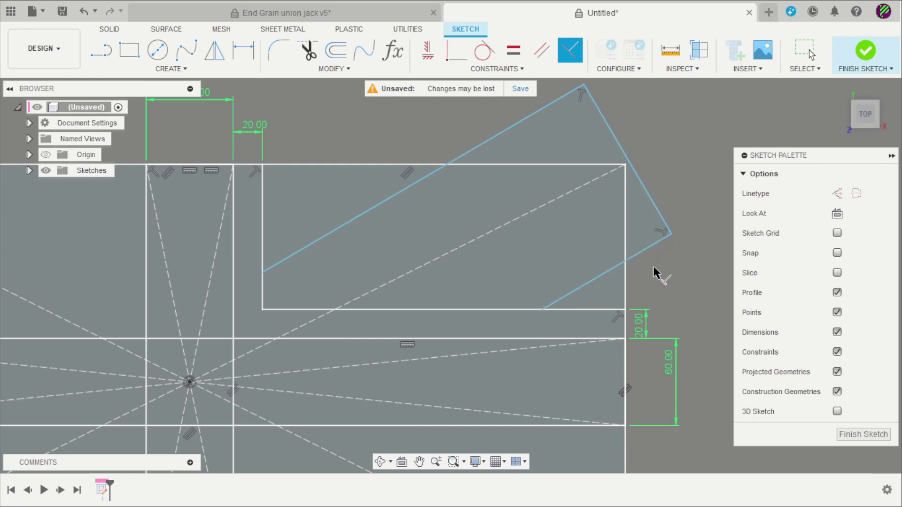
scroll(676, 178, "up", 1)
key("Escape")
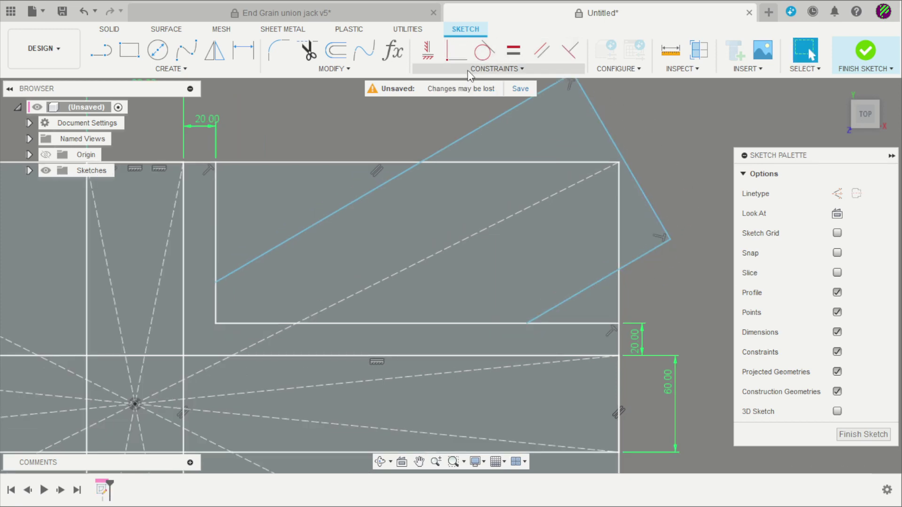
Centre the strip's end edge on the panel's top-right corner and dimension it 60 mm.
left_click(470, 69)
left_click(445, 178)
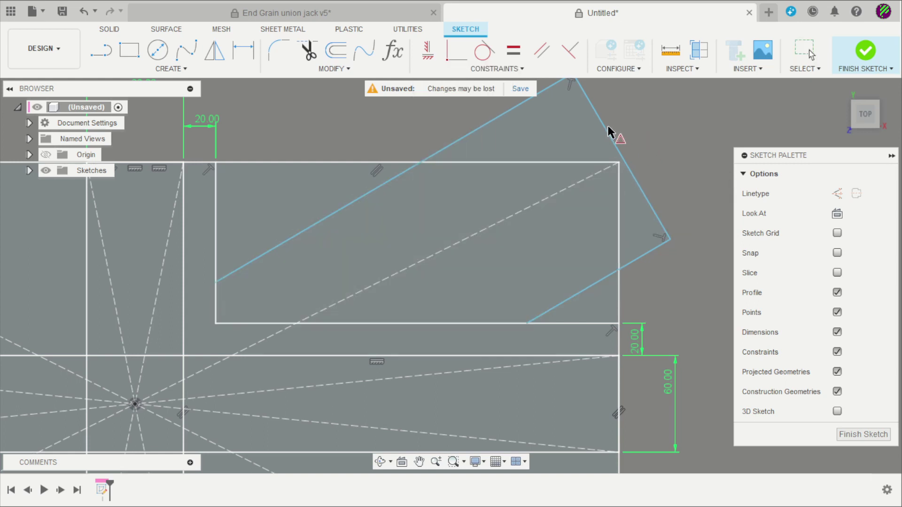
left_click(610, 124)
left_click(619, 165)
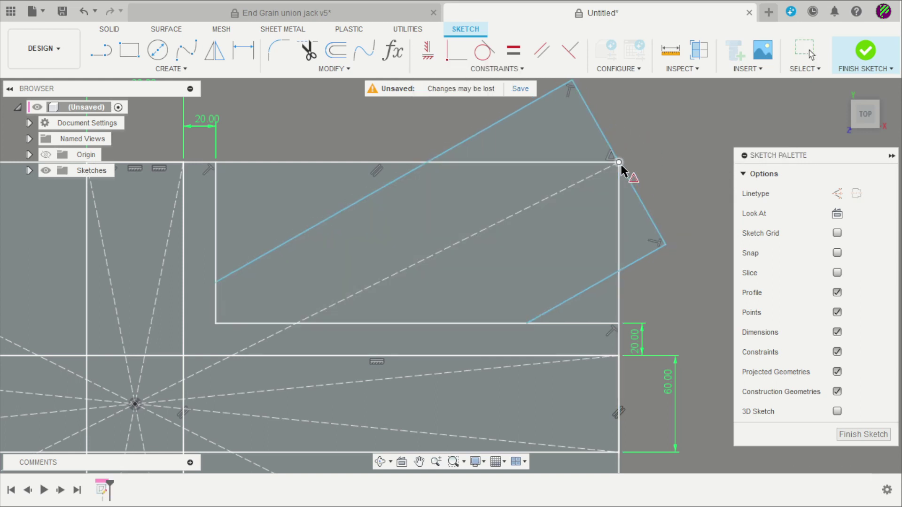
key("d")
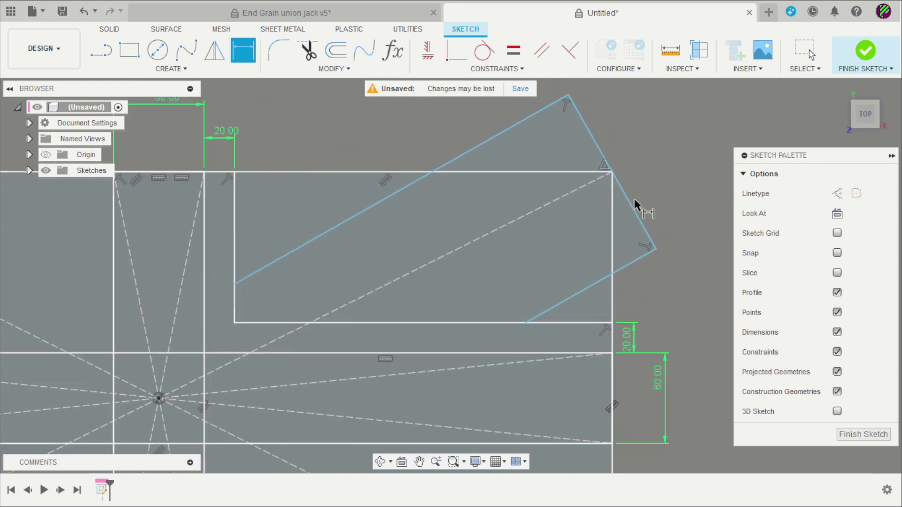
left_click(632, 197)
left_click(642, 186)
type("60")
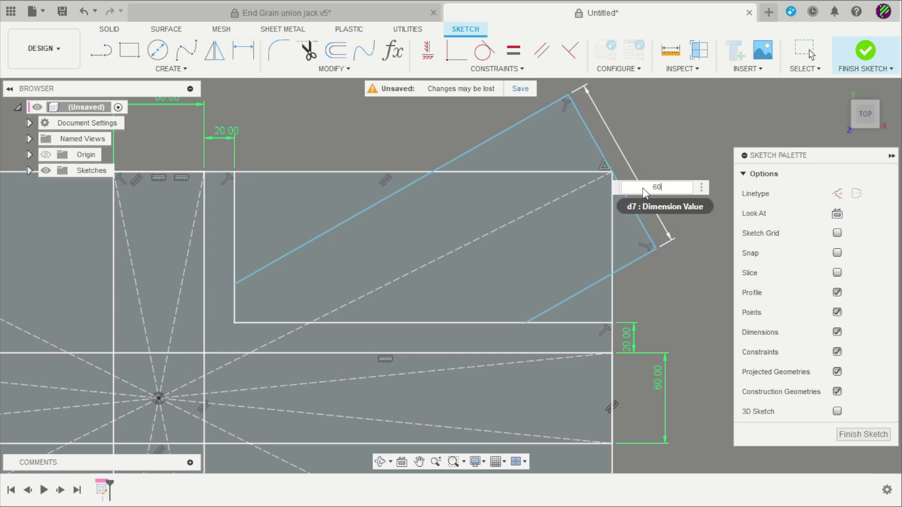
key("Return")
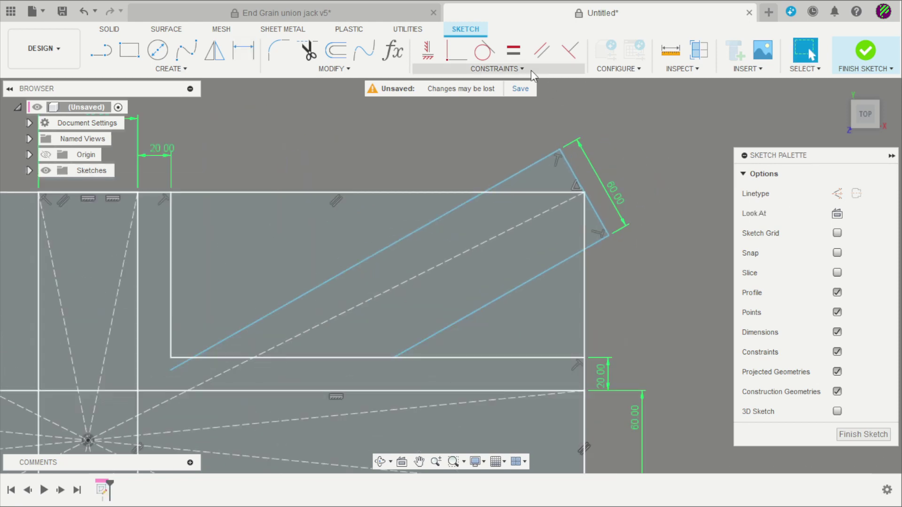
Make the strip perpendicular to the corner diagonal.
left_click(569, 52)
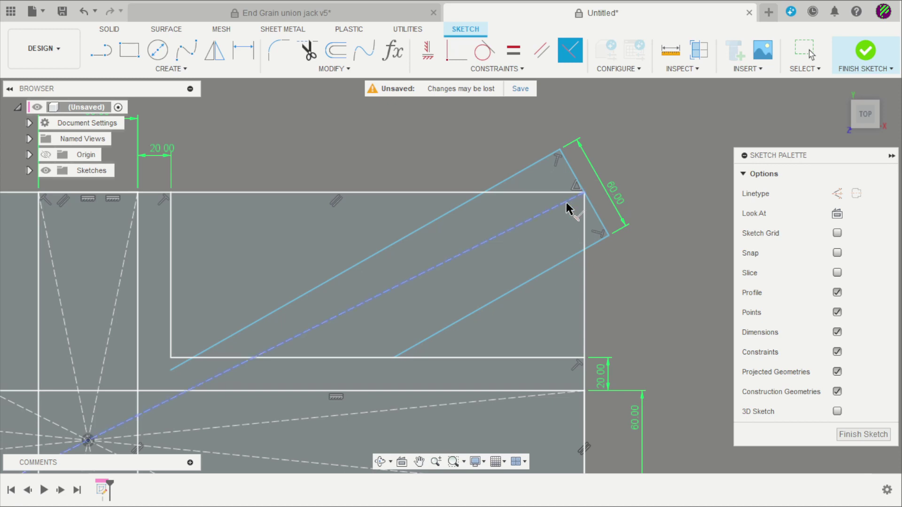
left_click(595, 211)
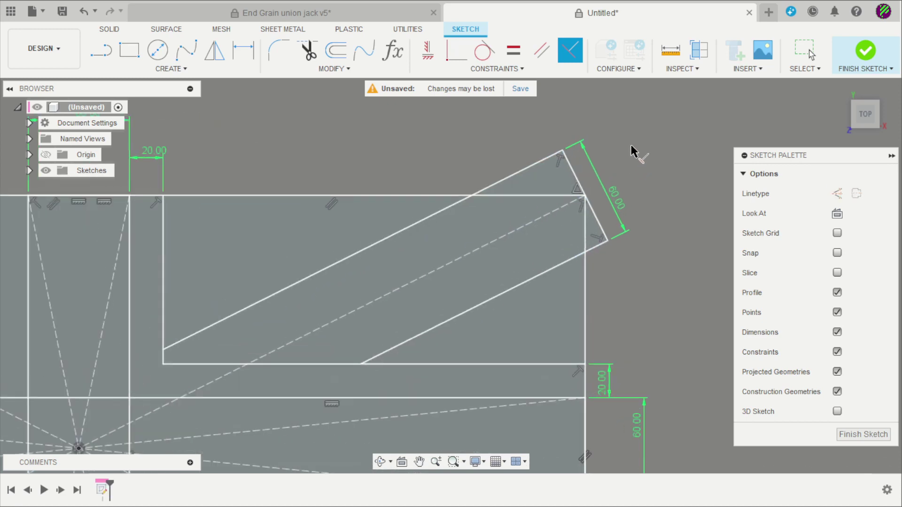
key("Escape")
scroll(601, 141, "down", 1)
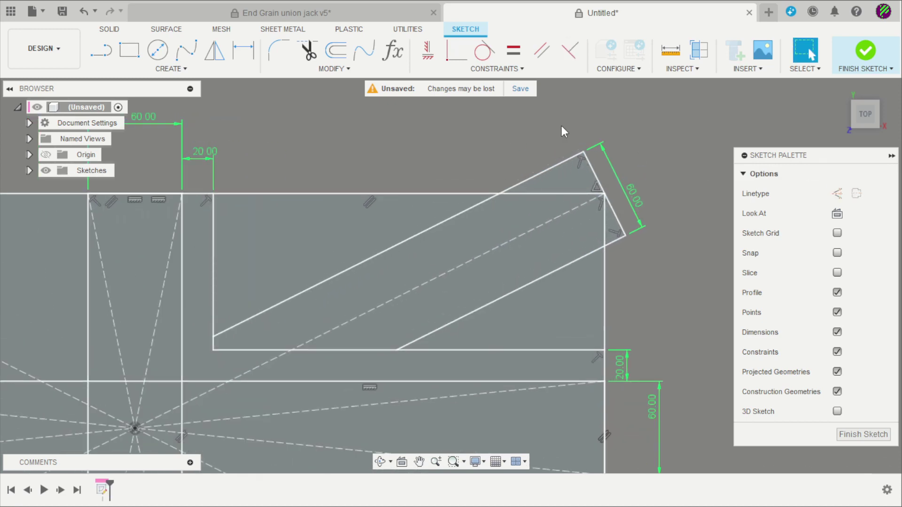
scroll(555, 124, "up", 1)
scroll(328, 115, "up", 1)
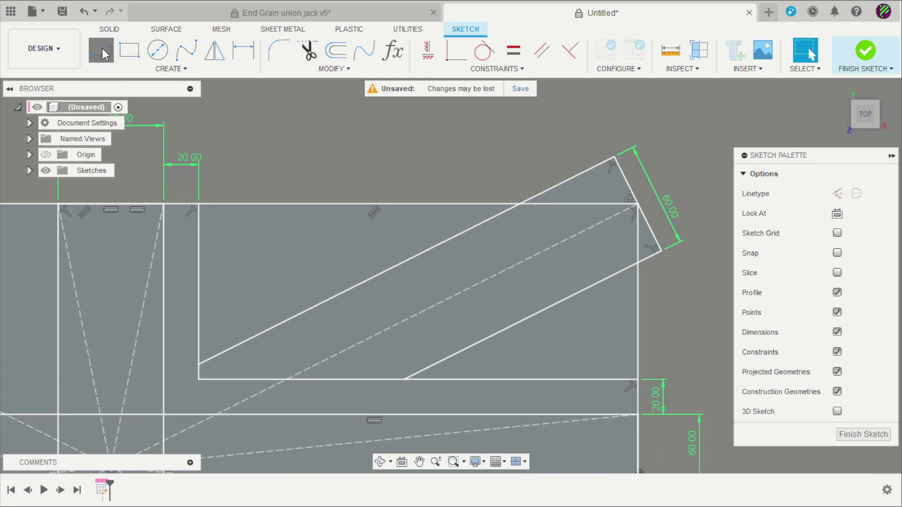
Draw a line along the corner diagonal with its end coincident to the panel's bottom edge.
left_click(104, 54)
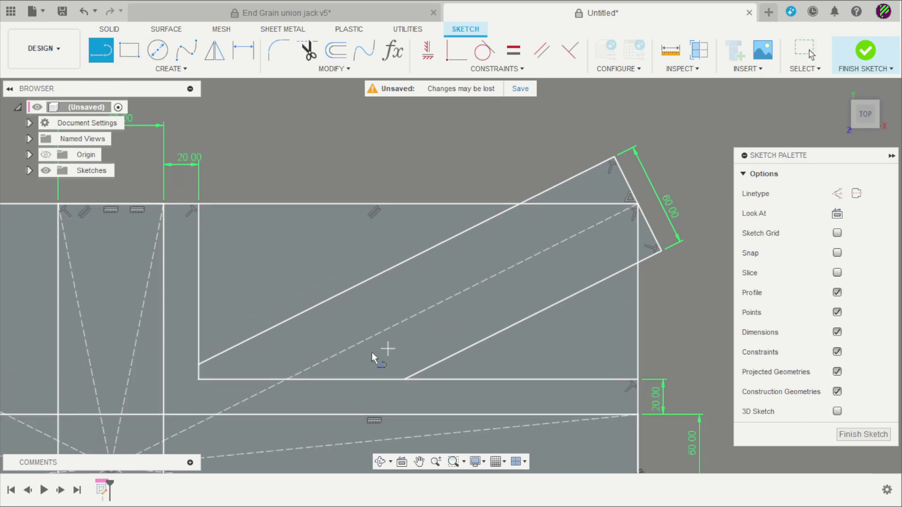
left_click(322, 361)
key("Escape")
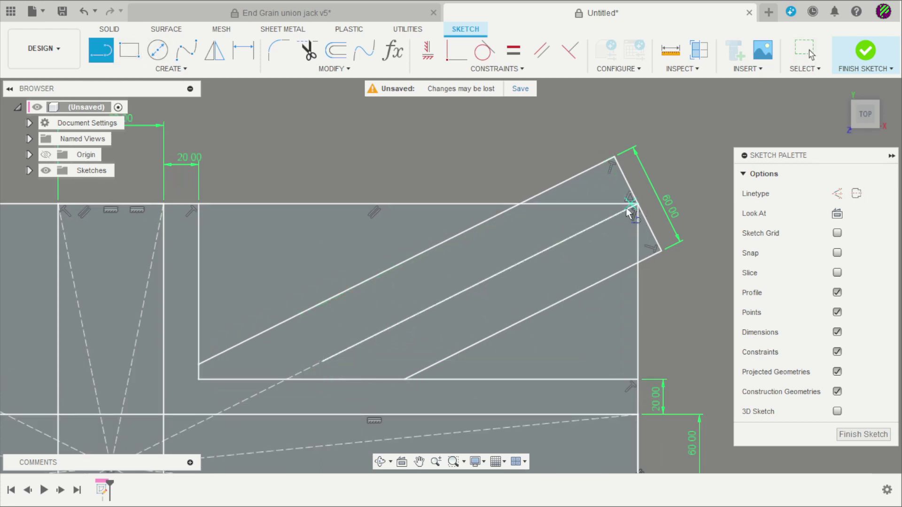
scroll(472, 287, "up", 2)
left_click(456, 50)
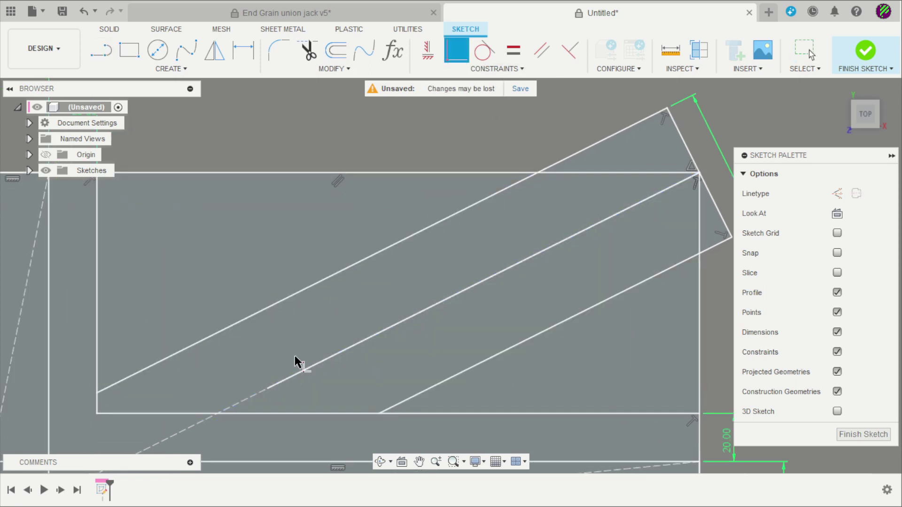
left_click(267, 388)
left_click(277, 413)
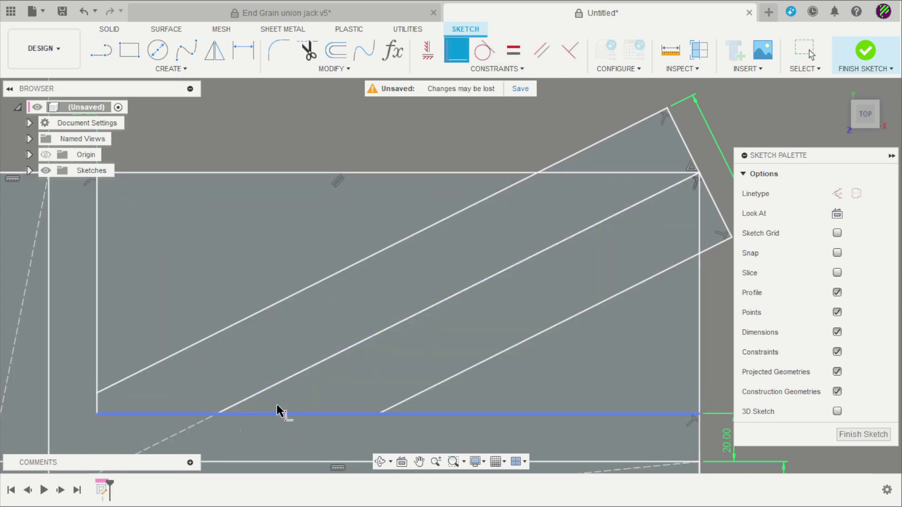
scroll(409, 322, "down", 2)
key("Escape")
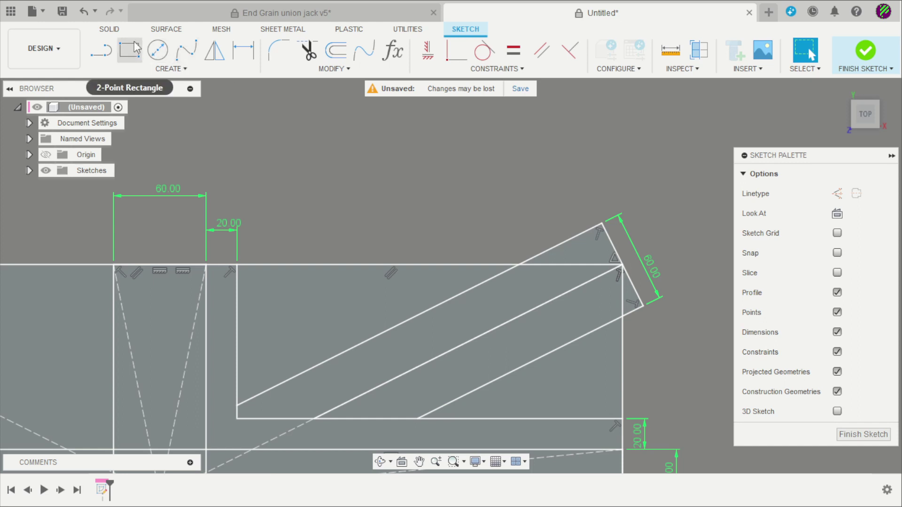
Draw a line from the bottom edge to the strip's end, perpendicular to that end.
left_click(101, 51)
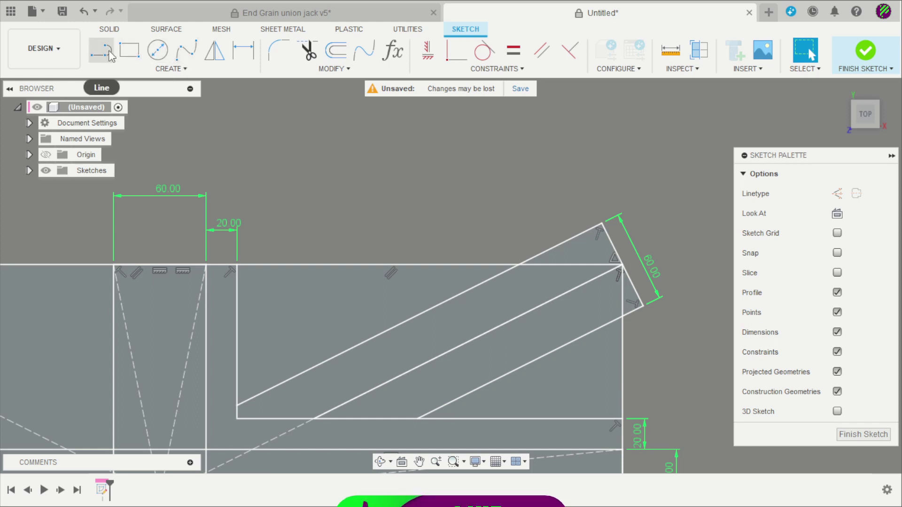
left_click(268, 418)
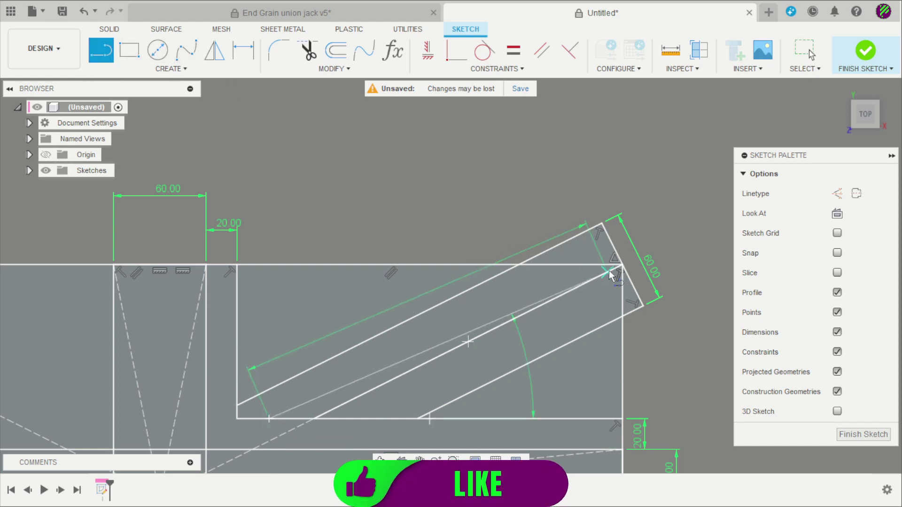
left_click(610, 240)
key("Escape")
scroll(653, 202, "up", 2)
left_click(570, 50)
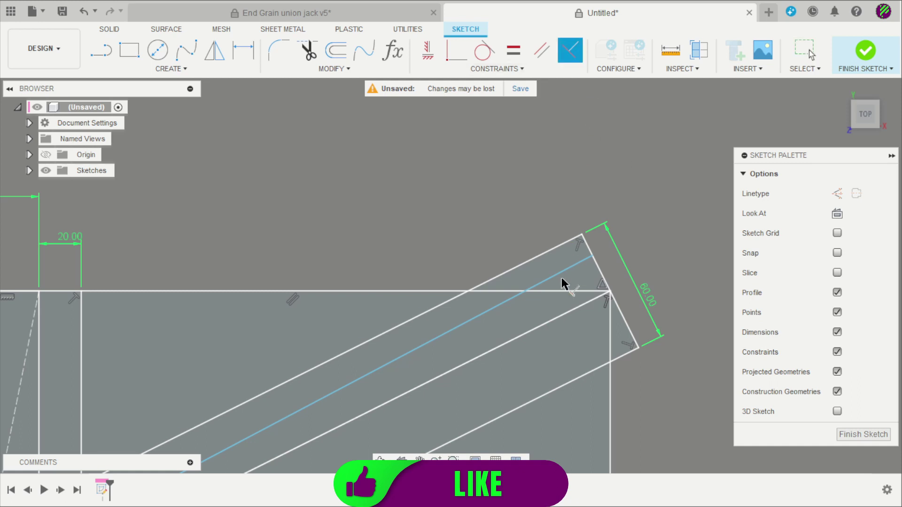
left_click(584, 263)
left_click(604, 277)
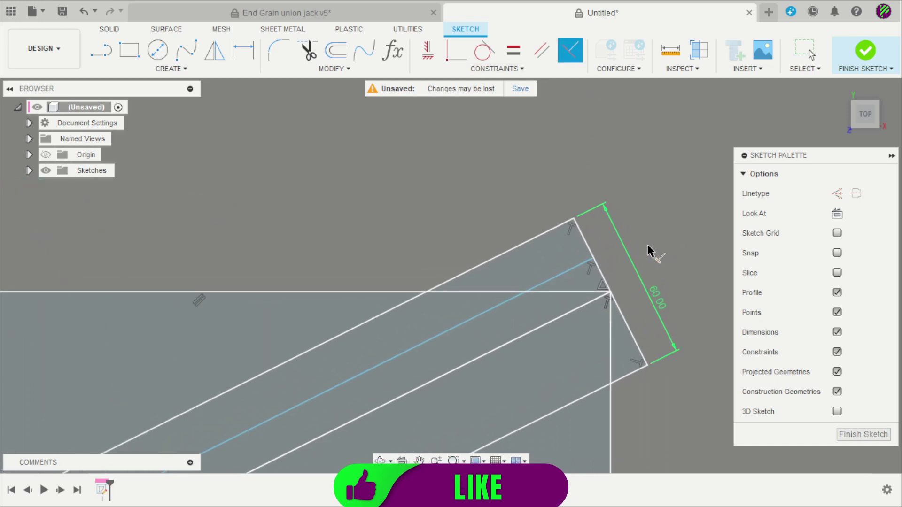
Dimension the new line 10 mm from the strip's upper edge.
key("d")
left_click(550, 279)
left_click(543, 235)
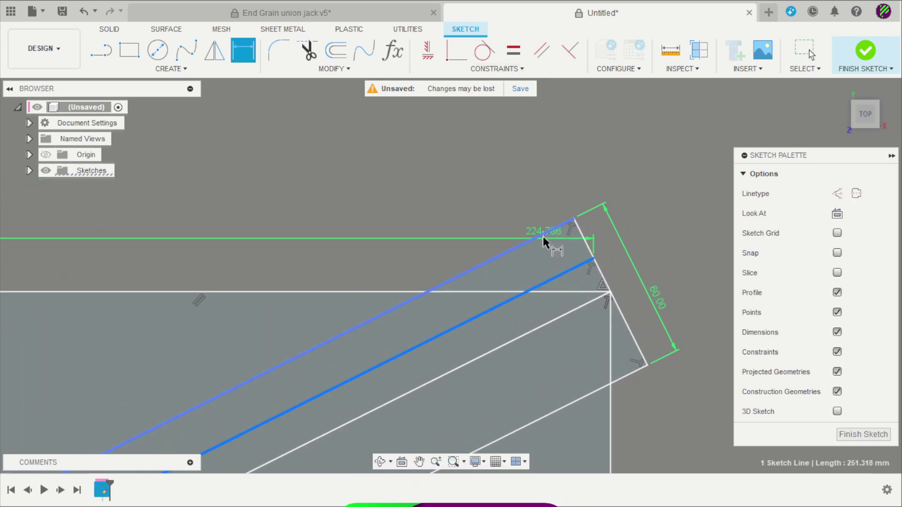
left_click(520, 210)
type("0")
key("Return")
scroll(560, 175, "down", 3)
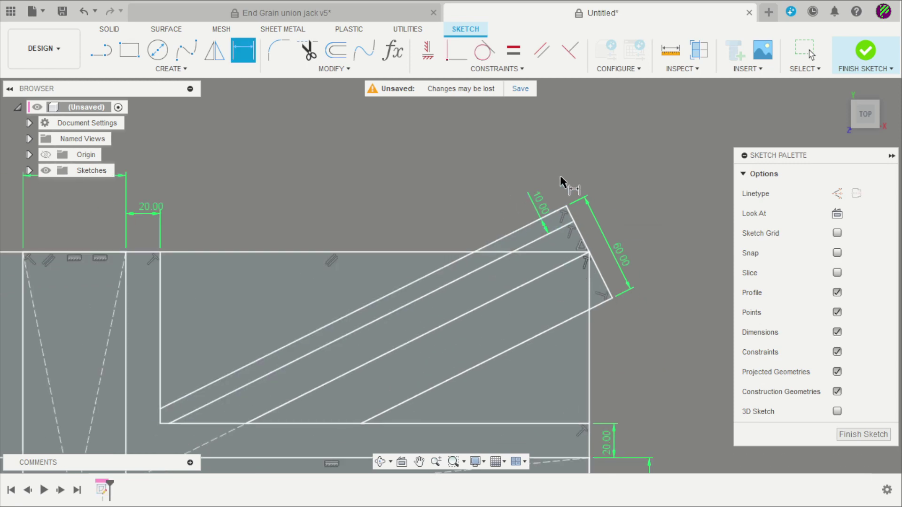
scroll(573, 183, "down", 3)
scroll(565, 163, "down", 2)
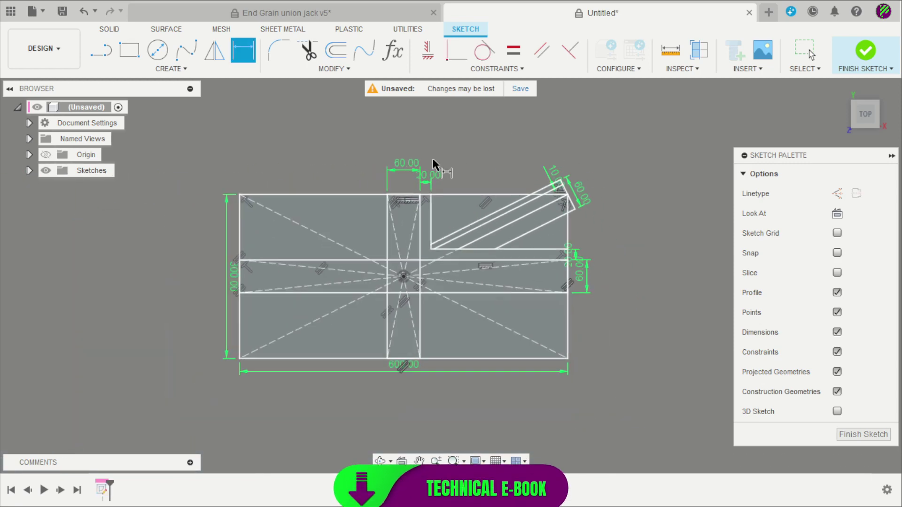
scroll(433, 159, "up", 3)
Finish the sketch and orbit to an angled view of it.
key("Escape")
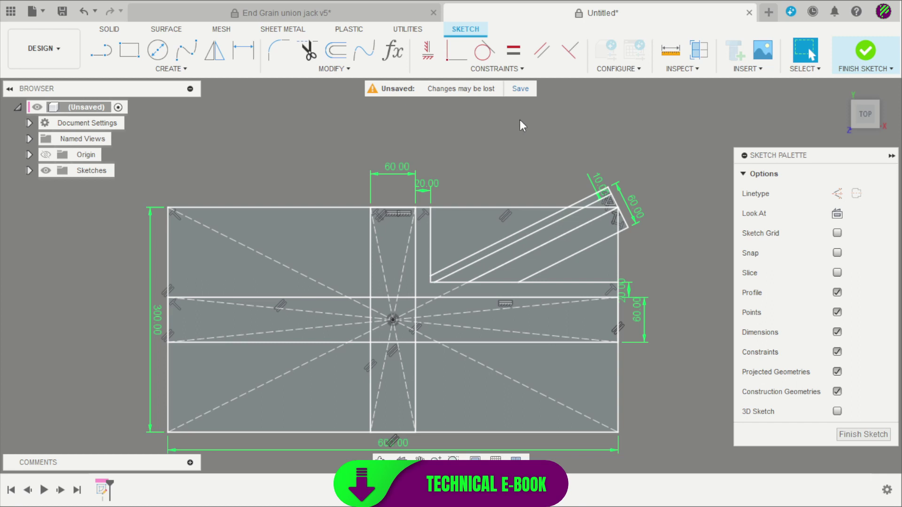
left_click(869, 49)
scroll(653, 136, "down", 2)
middle_click_drag(653, 136, 725, 141, "shift")
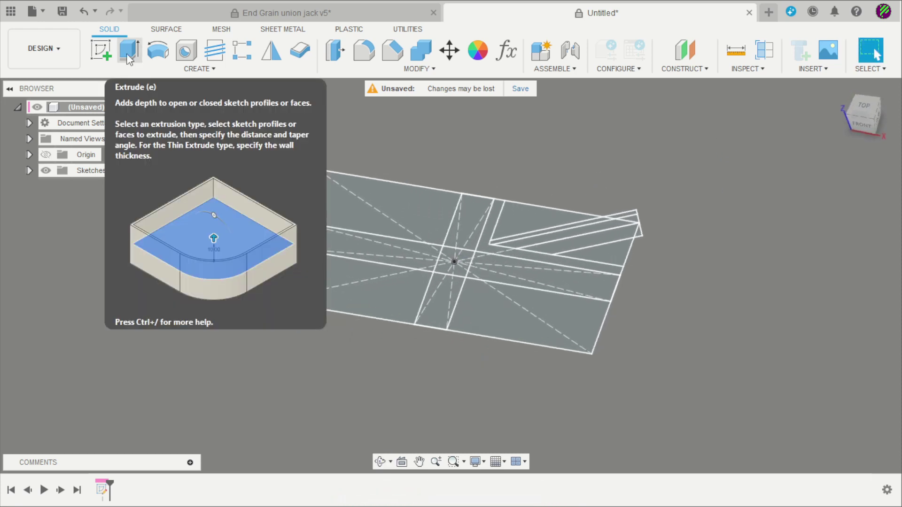
Extrude the cross's four arms and centre square 40 mm as a New Component.
left_click(126, 54)
scroll(573, 174, "up", 3)
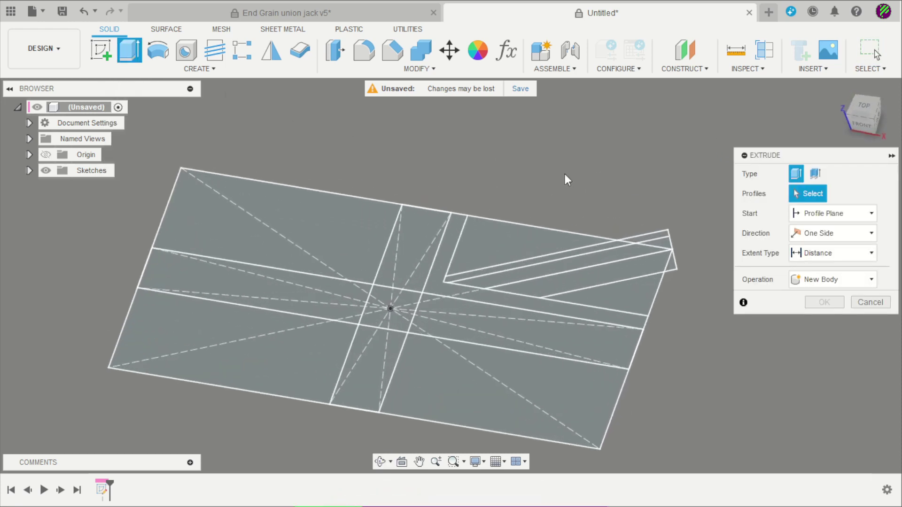
left_click(390, 277)
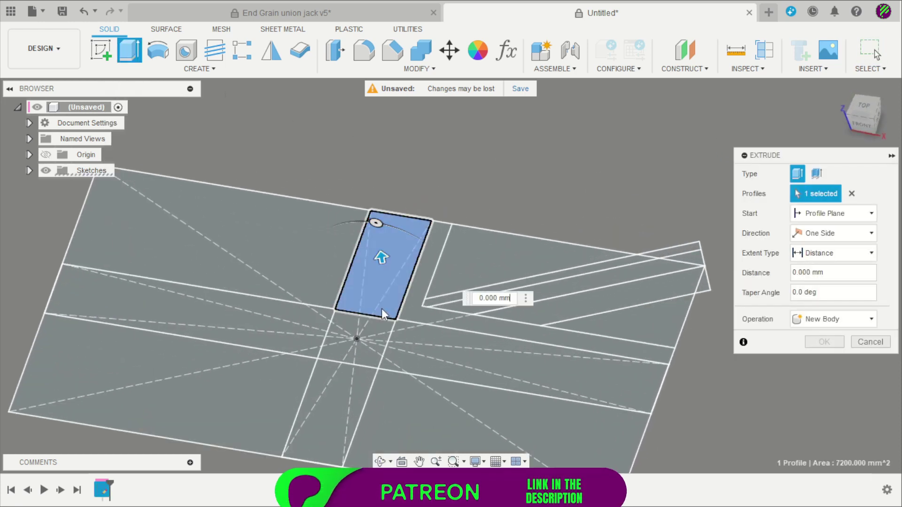
left_click(369, 332)
left_click(347, 397)
left_click(294, 342)
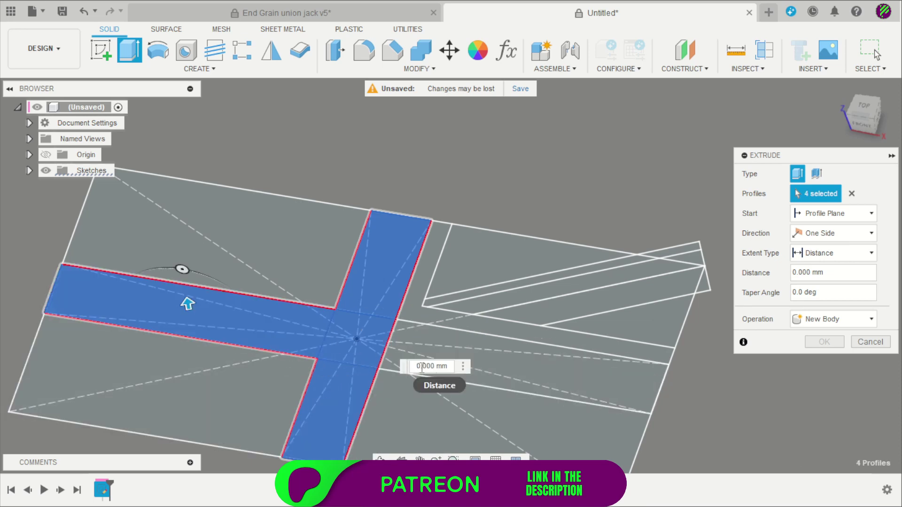
left_click(498, 369)
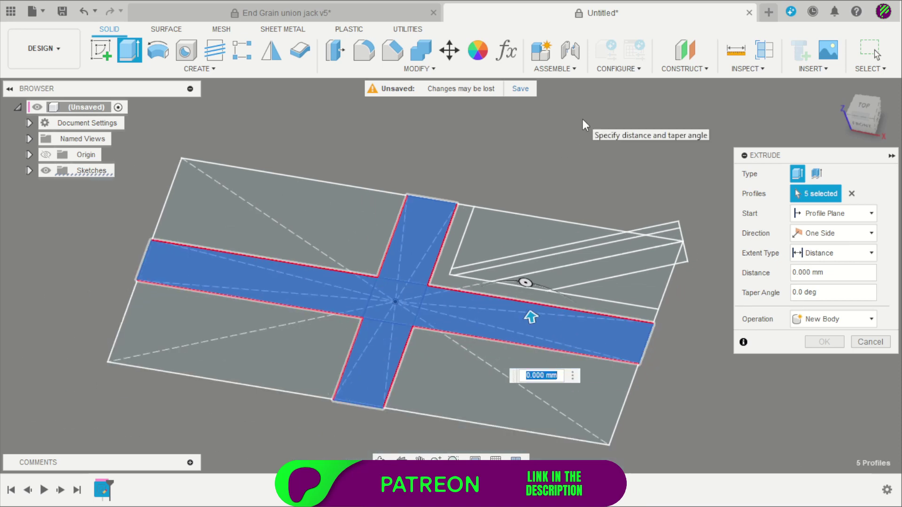
type("40")
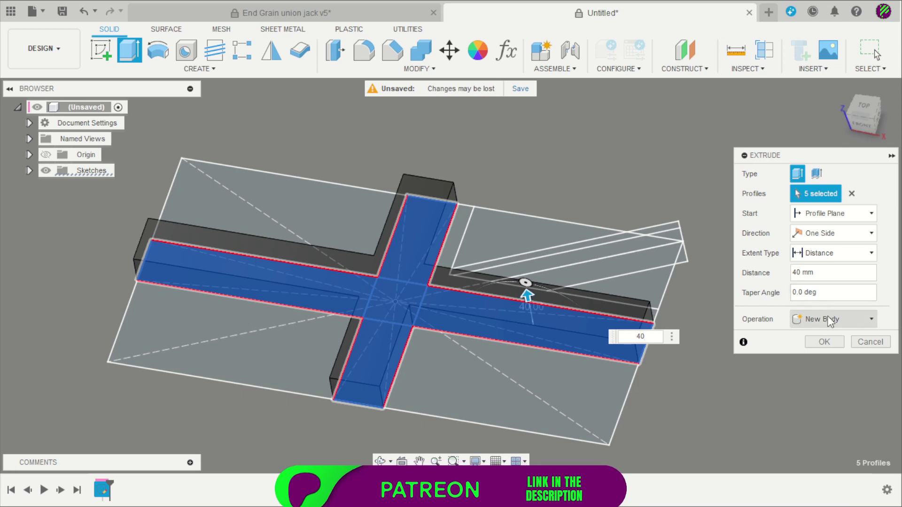
left_click(835, 319)
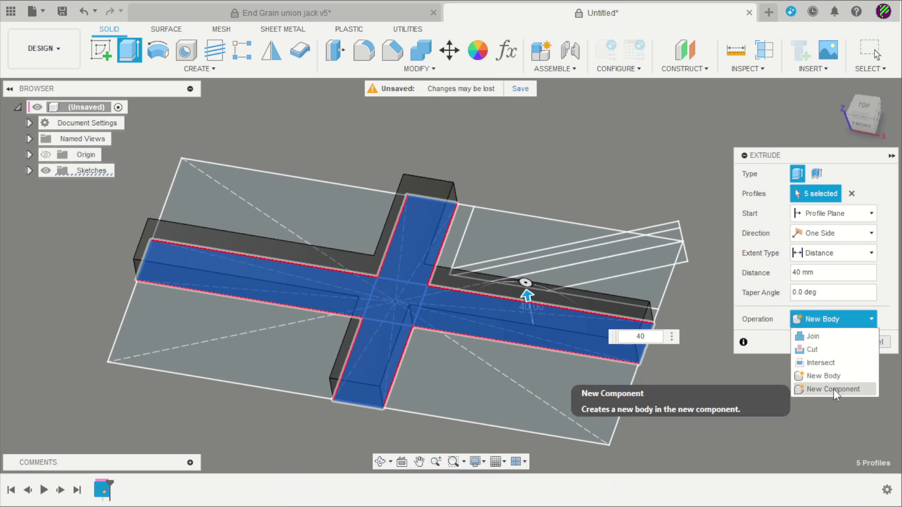
left_click(834, 389)
left_click(825, 339)
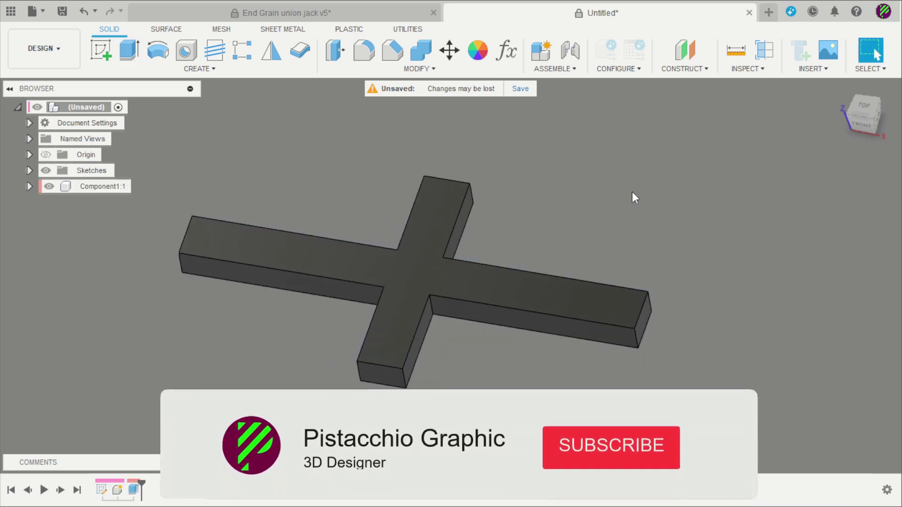
Show the flag sketch again and orbit to a near top-down view.
left_click(29, 170)
left_click(57, 187)
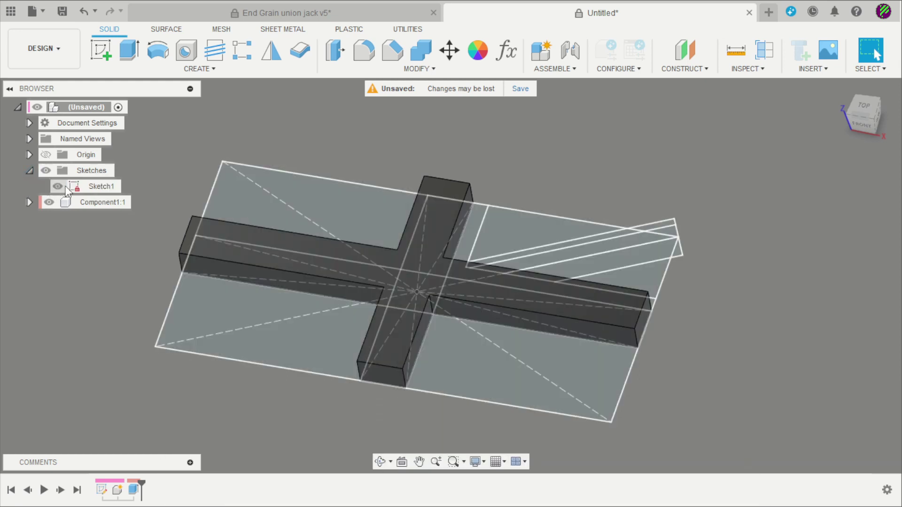
left_click_drag(864, 115, 863, 144)
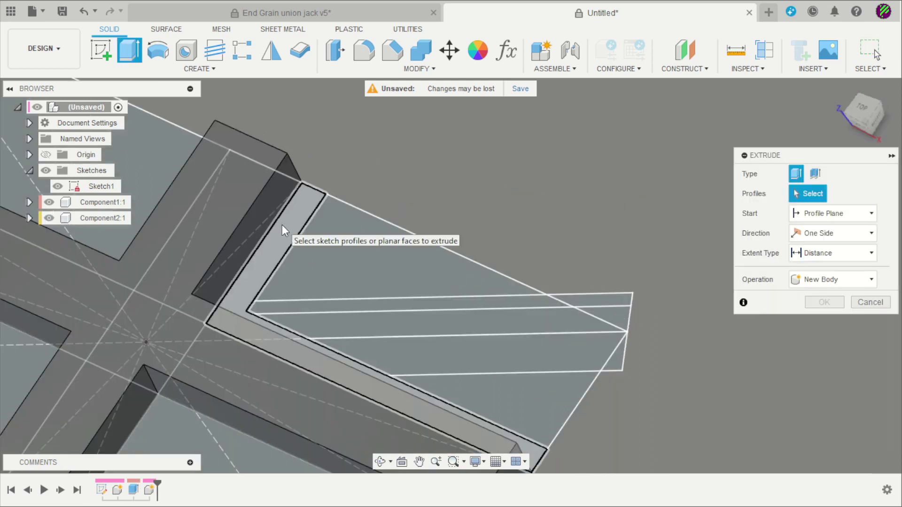
Extrude the L-shaped border and thin and wide diagonal strips 40 mm as a New Component.
left_click(282, 224)
left_click(271, 307)
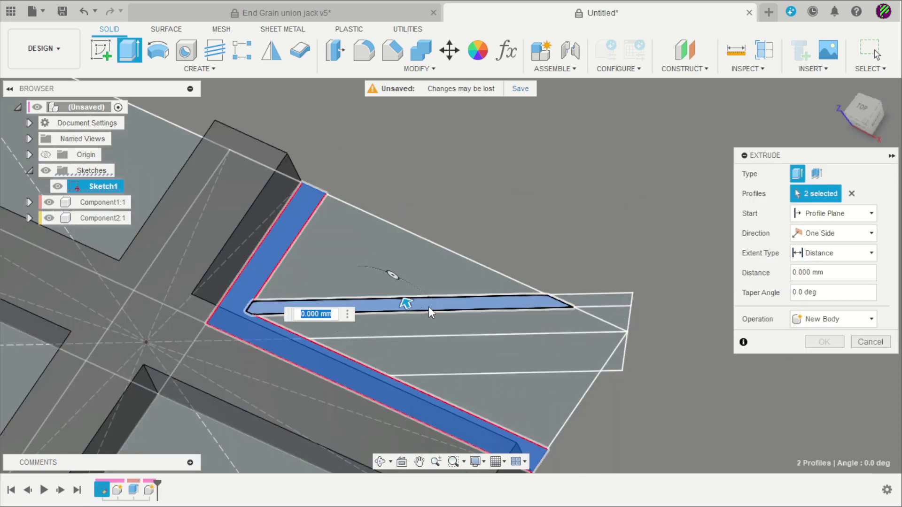
left_click(478, 348)
type("40")
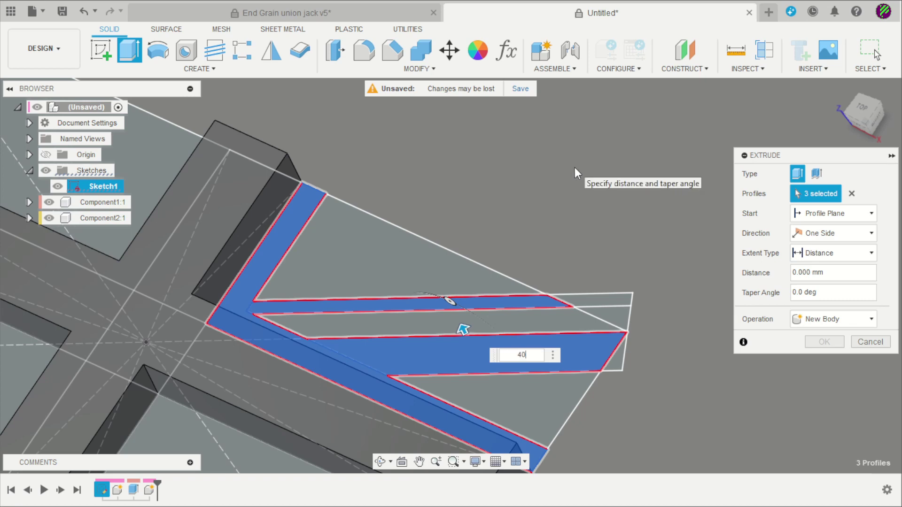
key("Return")
left_click(801, 318)
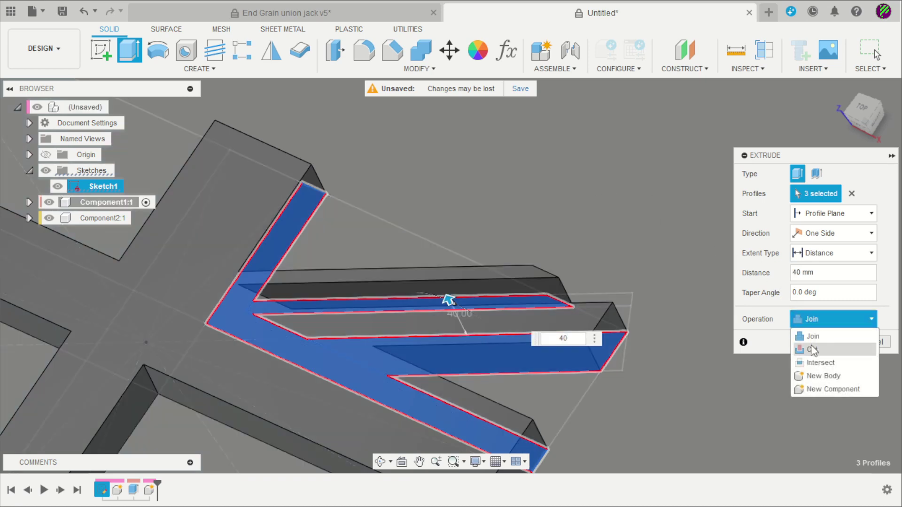
left_click(822, 391)
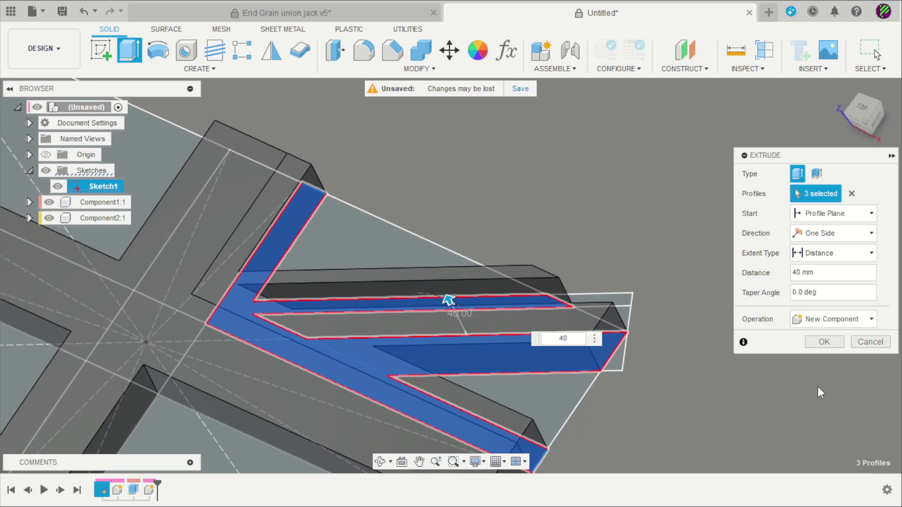
left_click(832, 344)
Extrude the upper triangle profile 40 mm as a new component.
middle_click_drag(566, 163, 572, 185, "shift")
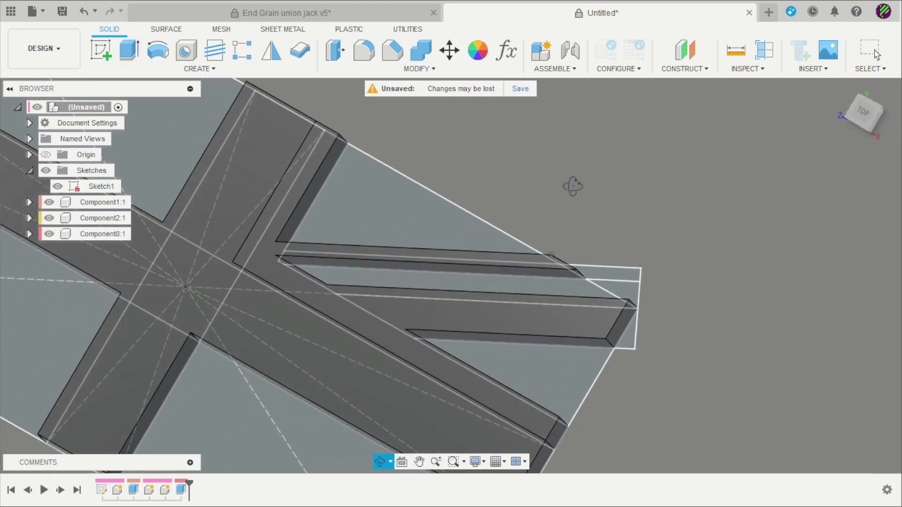
left_click(132, 52)
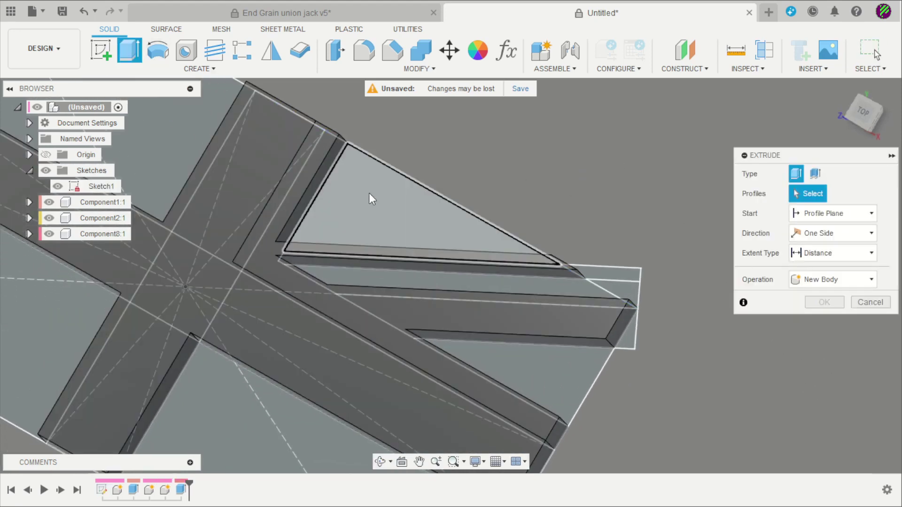
left_click(369, 192)
type("40")
key("Return")
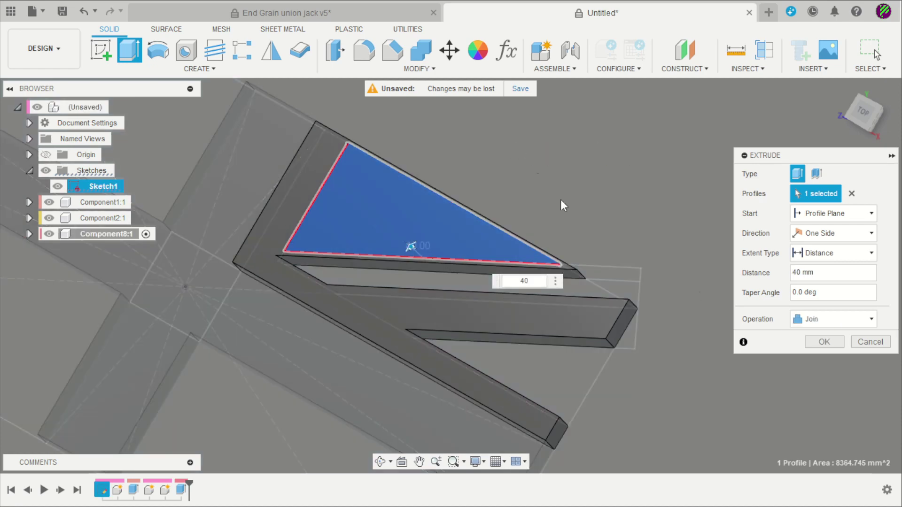
left_click(836, 317)
left_click(825, 388)
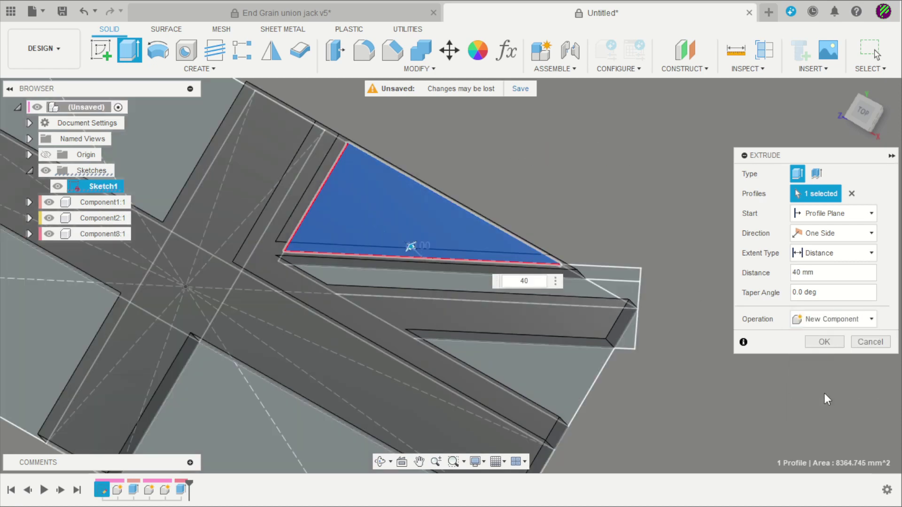
left_click(835, 342)
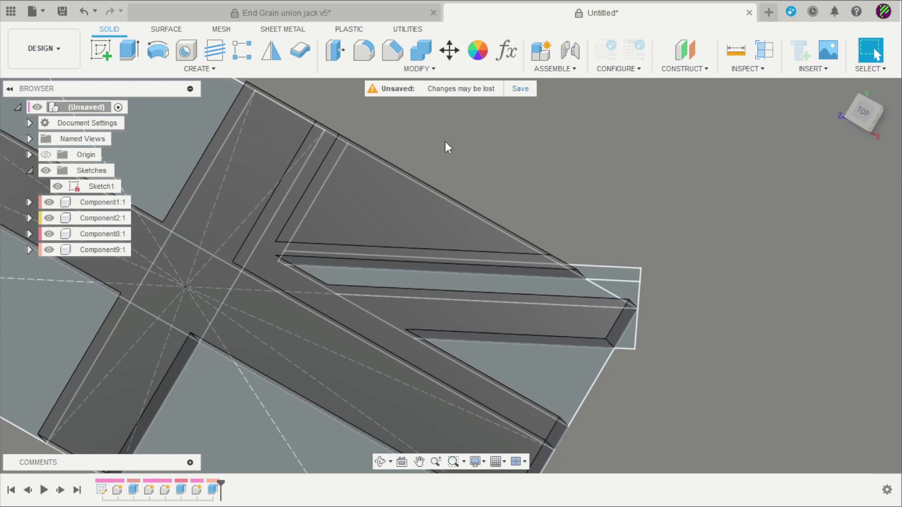
Extrude the diagonal strip profile 40 mm as a new component.
left_click(137, 55)
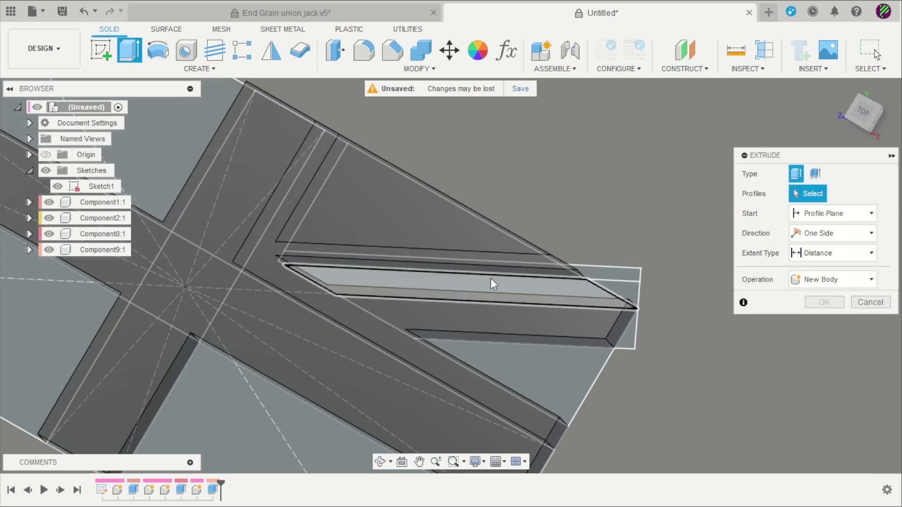
left_click(490, 279)
type("40")
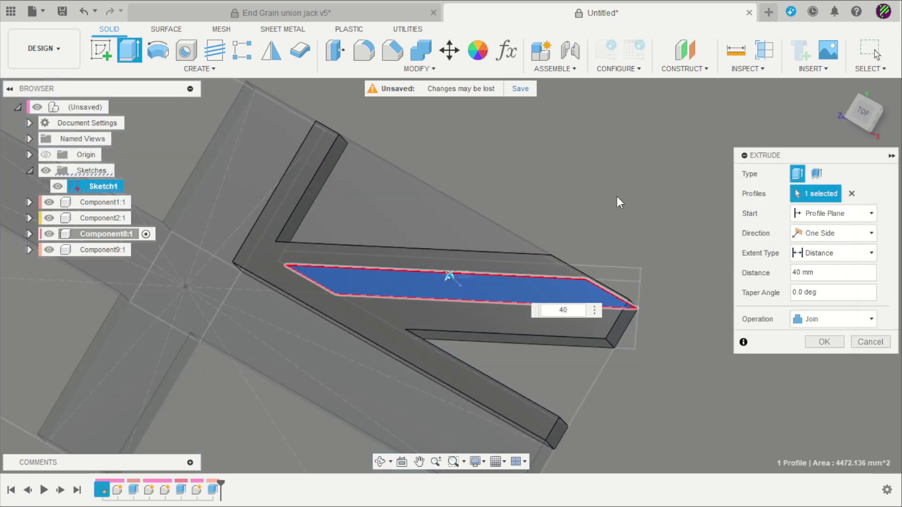
left_click(833, 319)
left_click(823, 388)
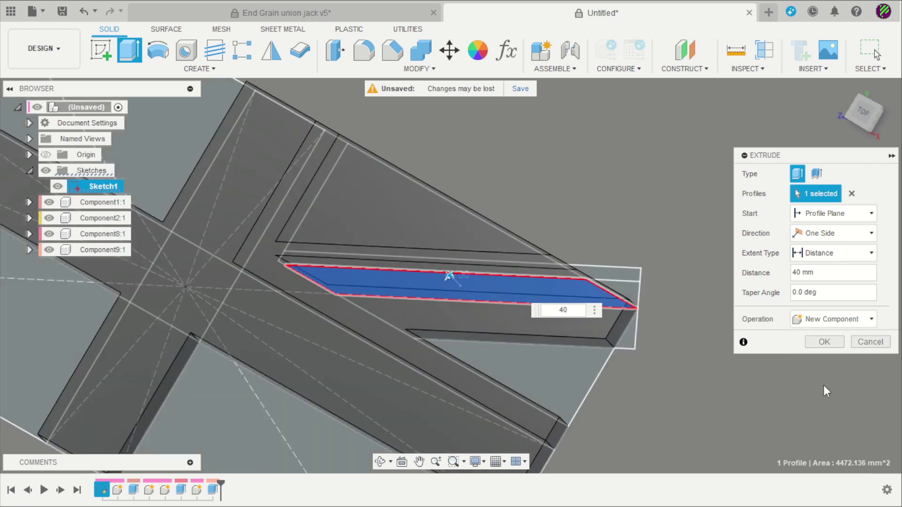
left_click(825, 341)
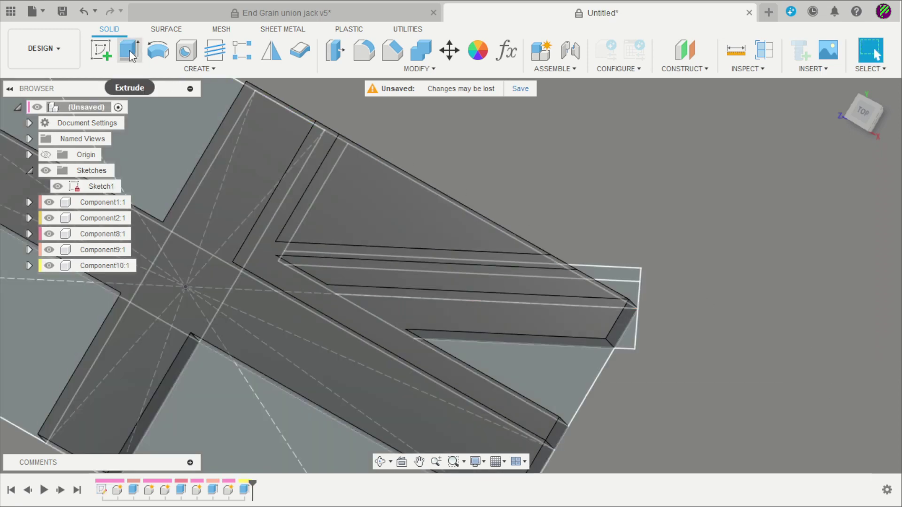
Extrude the lower triangle profile 40 mm as a new component and view it tilted.
left_click(130, 50)
left_click(584, 379)
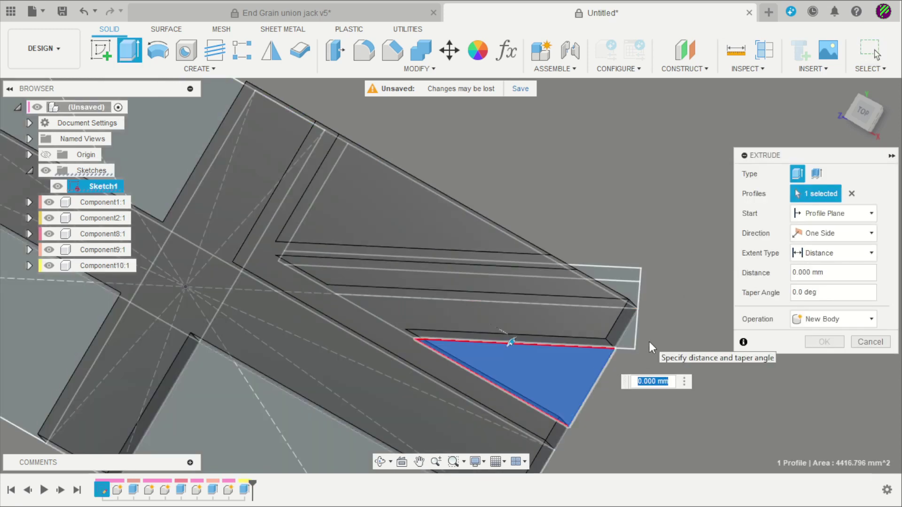
type("40")
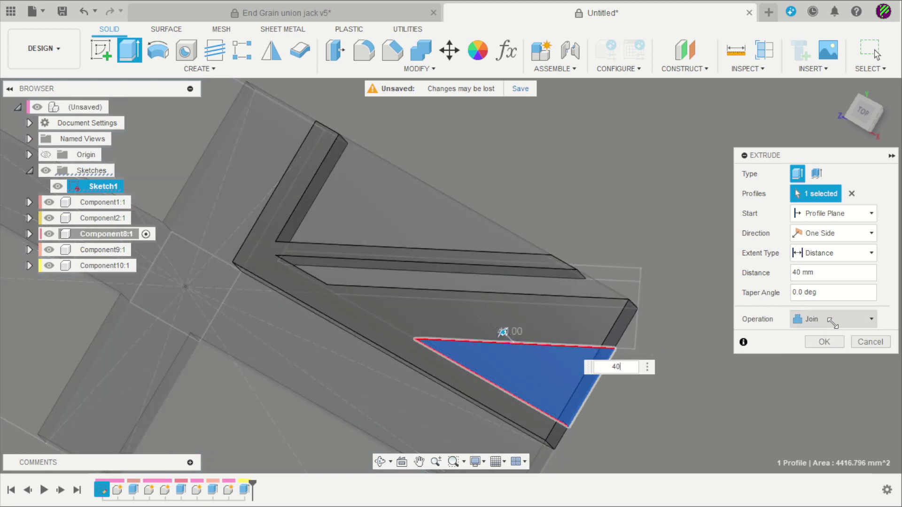
left_click(832, 319)
left_click(832, 389)
left_click(827, 345)
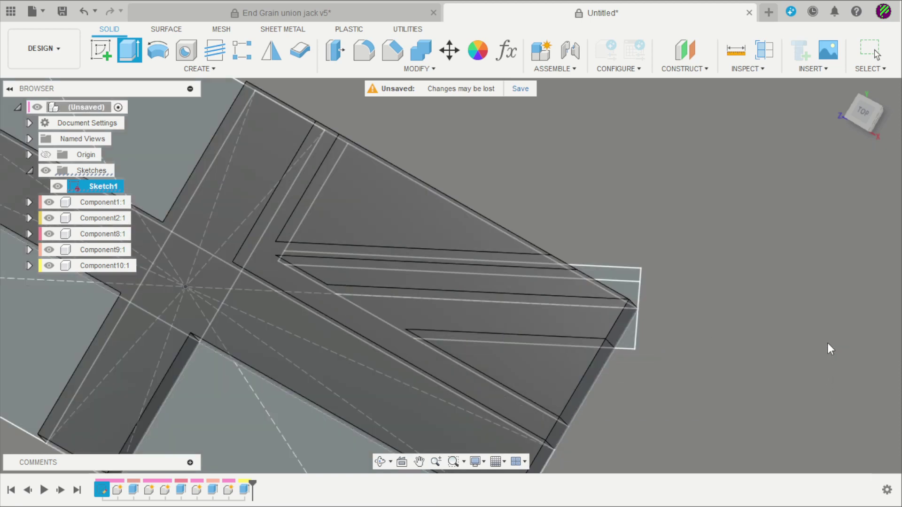
mouse_move(827, 343)
middle_mouse_down("shift")
mouse_move(772, 255)
mouse_move(732, 231)
middle_mouse_up("shift")
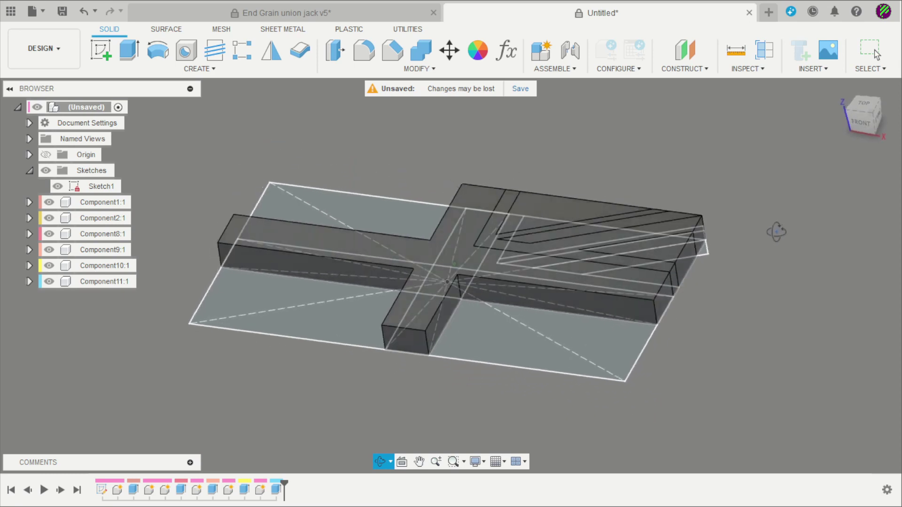
Hide the flag sketch and paint the cross and thin strip red, border white, triangle blue.
left_click(59, 186)
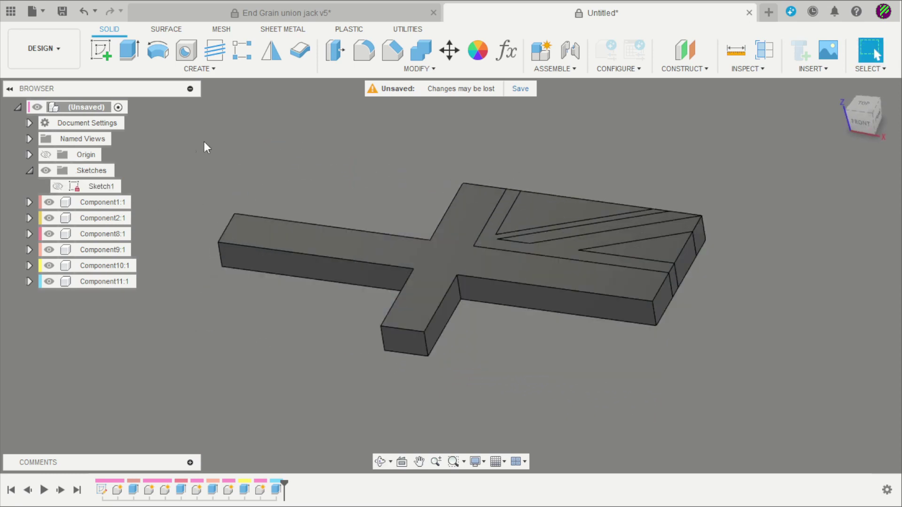
middle_click_drag(591, 131, 747, 156, "shift")
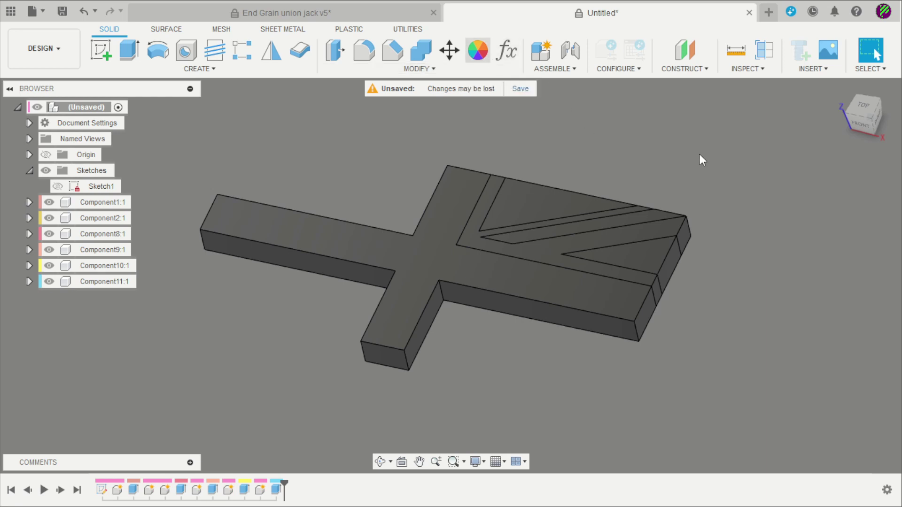
key("a")
scroll(392, 186, "down", 2)
scroll(561, 185, "up", 3)
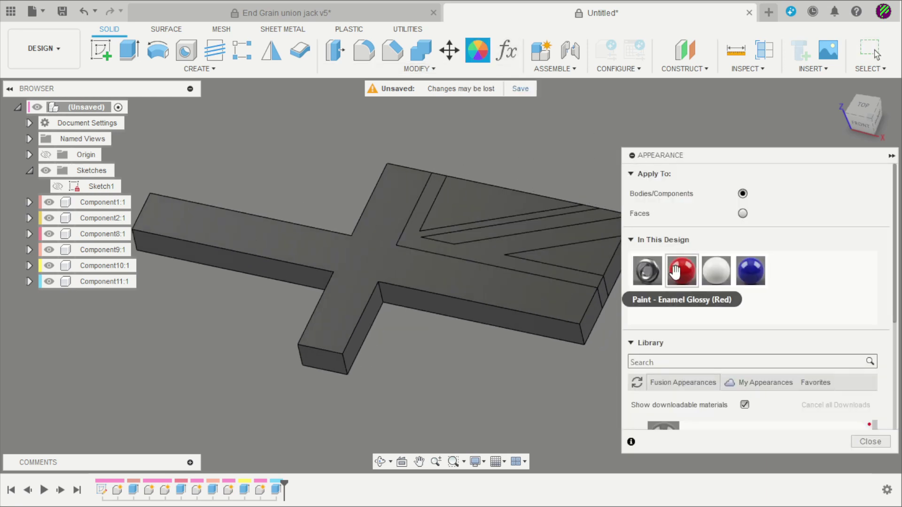
left_click_drag(675, 272, 595, 320)
left_click_drag(681, 271, 600, 215)
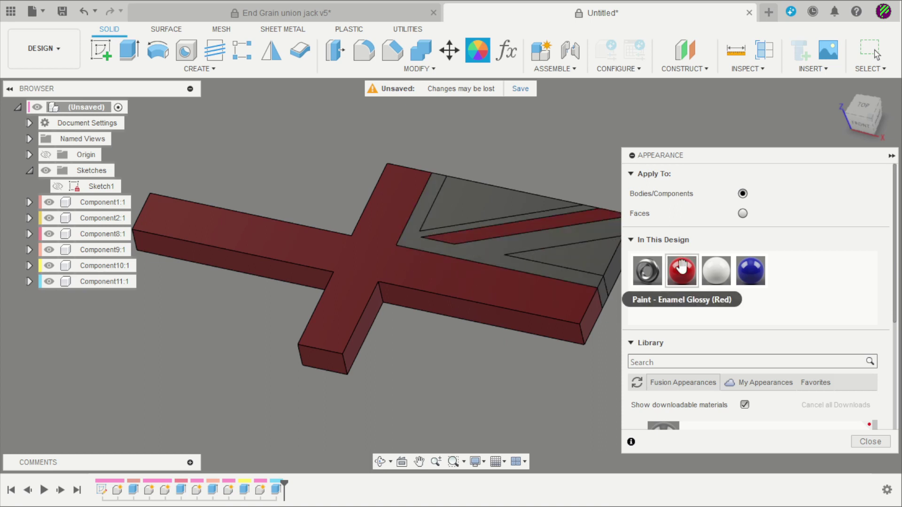
left_click_drag(712, 268, 451, 190)
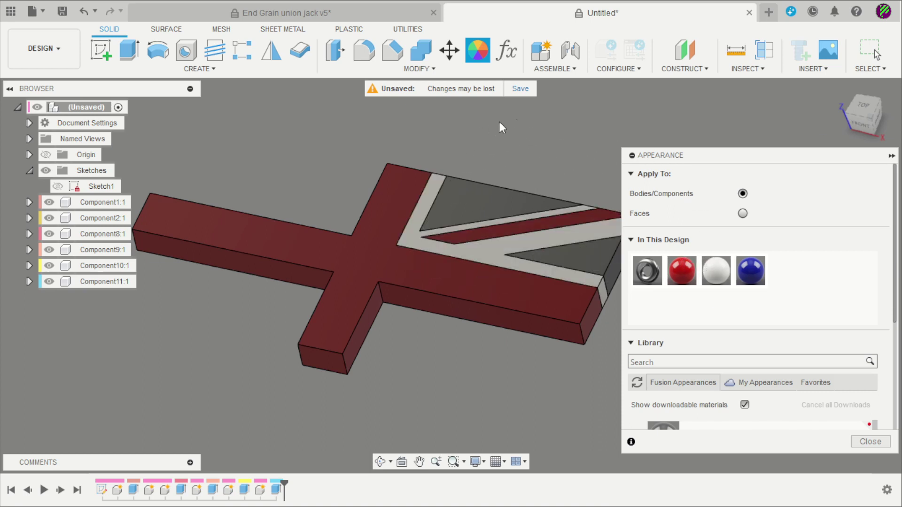
mouse_move(752, 259)
left_mouse_down()
mouse_move(485, 195)
mouse_move(727, 287)
mouse_move(612, 266)
left_mouse_up()
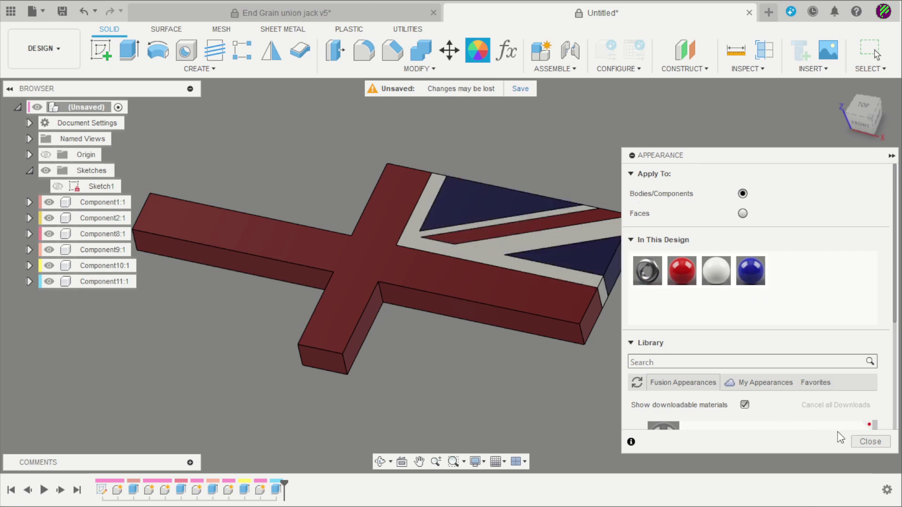
Close the appearance settings, view the pieces from the top, then tilt back to 3D.
left_click(860, 441)
middle_click_drag(860, 438, 861, 143, "shift")
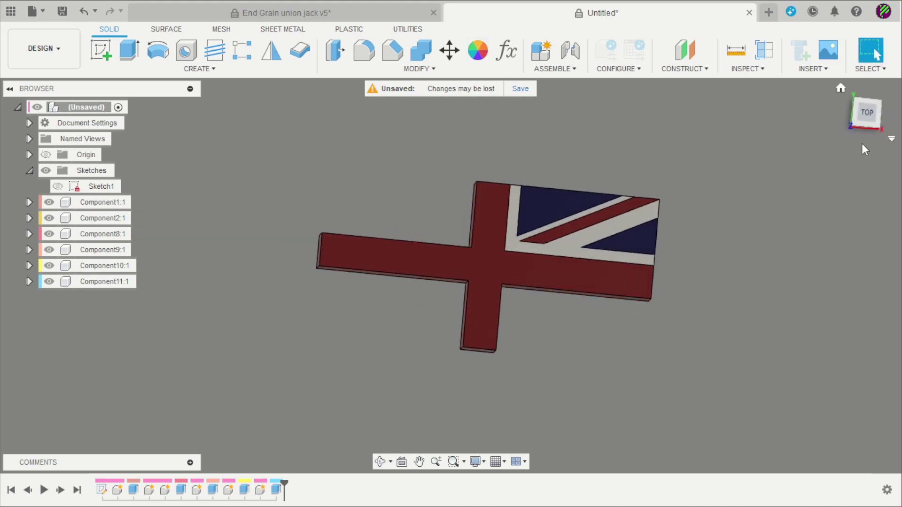
left_click(867, 123)
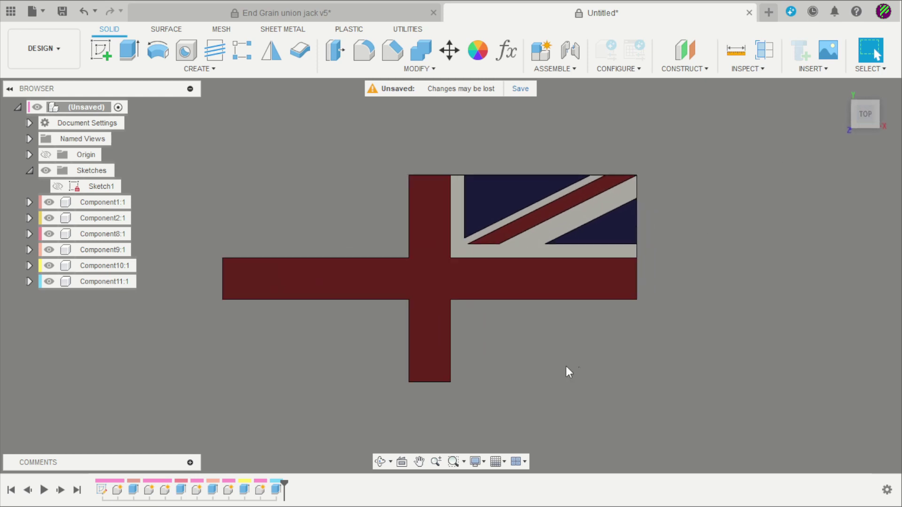
mouse_move(565, 365)
middle_mouse_down("shift")
mouse_move(540, 318)
mouse_move(568, 298)
middle_mouse_up("shift")
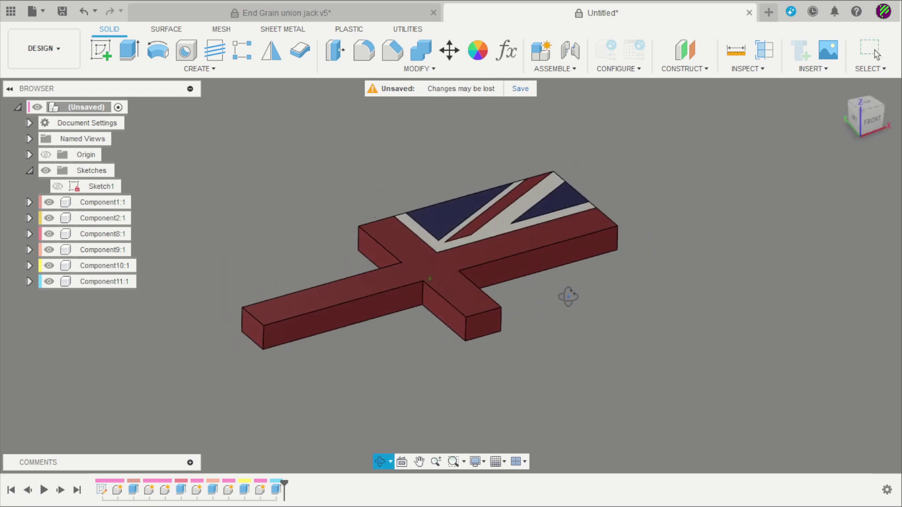
Start a component Mirror and select the four upper-right quarter pieces.
left_click(271, 50)
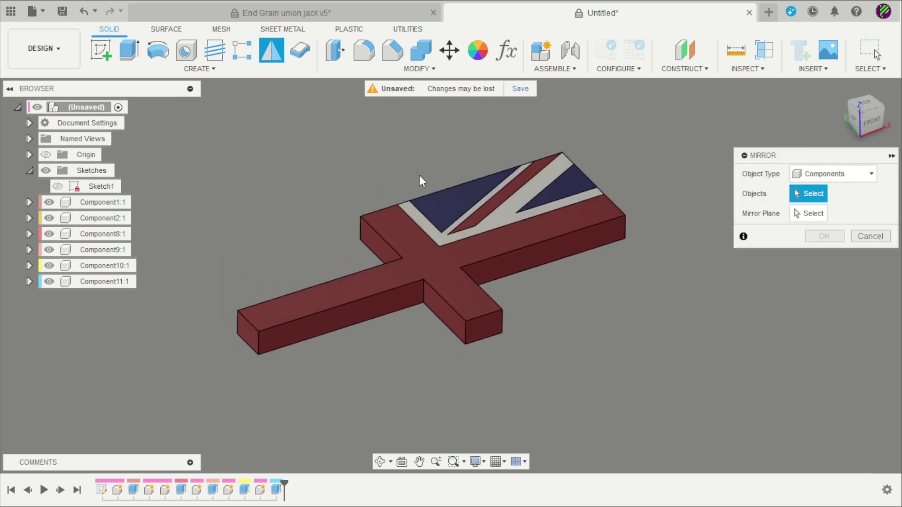
left_click(831, 174)
left_click(814, 232)
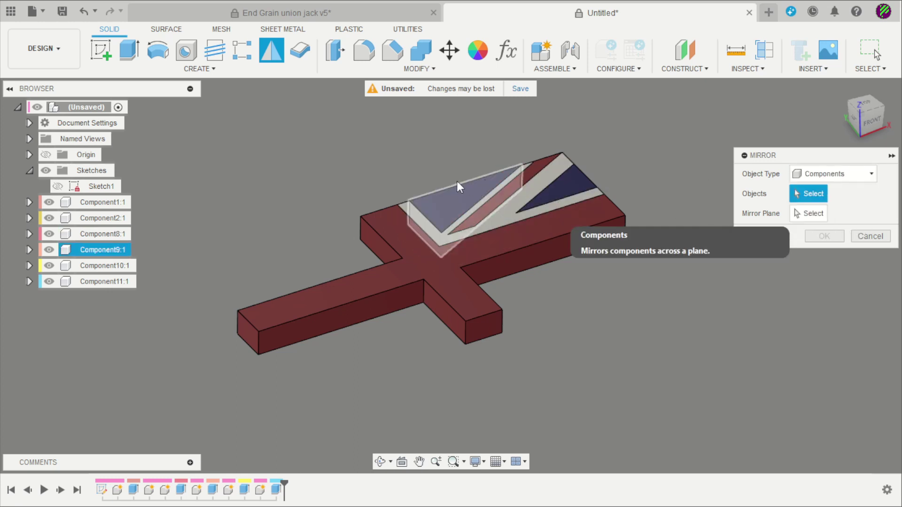
scroll(453, 181, "up", 2)
left_click(435, 218)
left_click(486, 199)
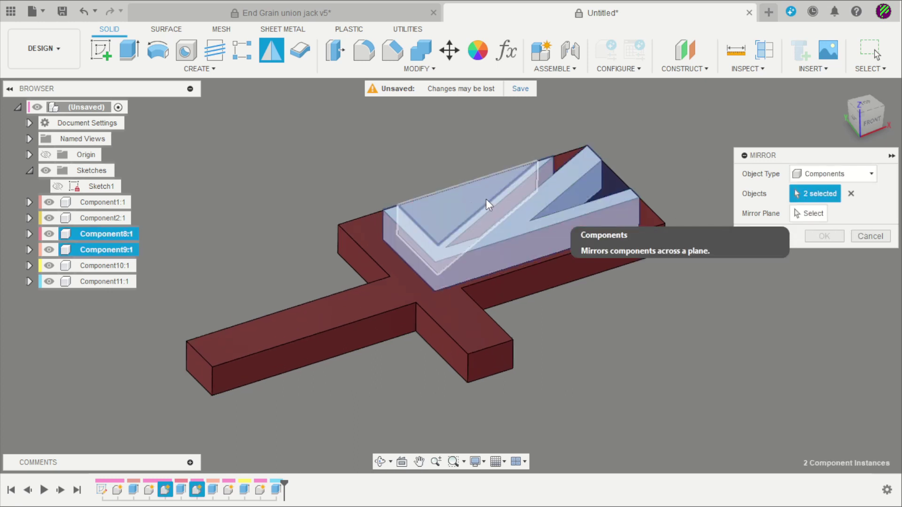
left_click(563, 158)
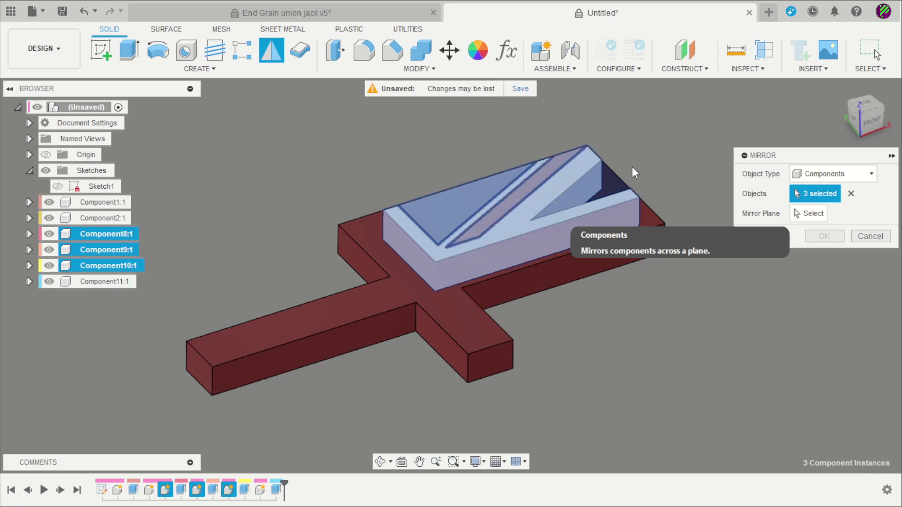
left_click(618, 179)
Mirror the pieces across the cross's vertical centre plane and inspect the result.
scroll(655, 146, "down", 2)
left_click(826, 213)
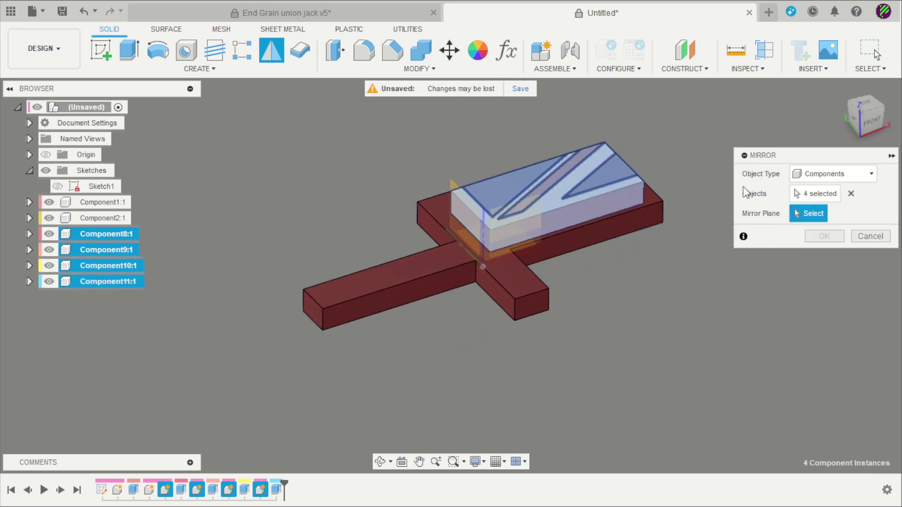
left_click(462, 215)
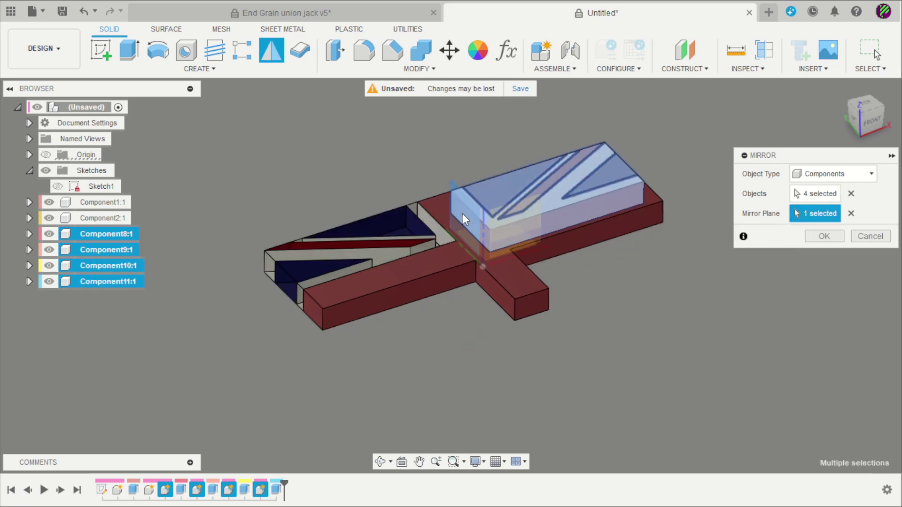
left_click(826, 239)
middle_click_drag(727, 281, 709, 281, "shift")
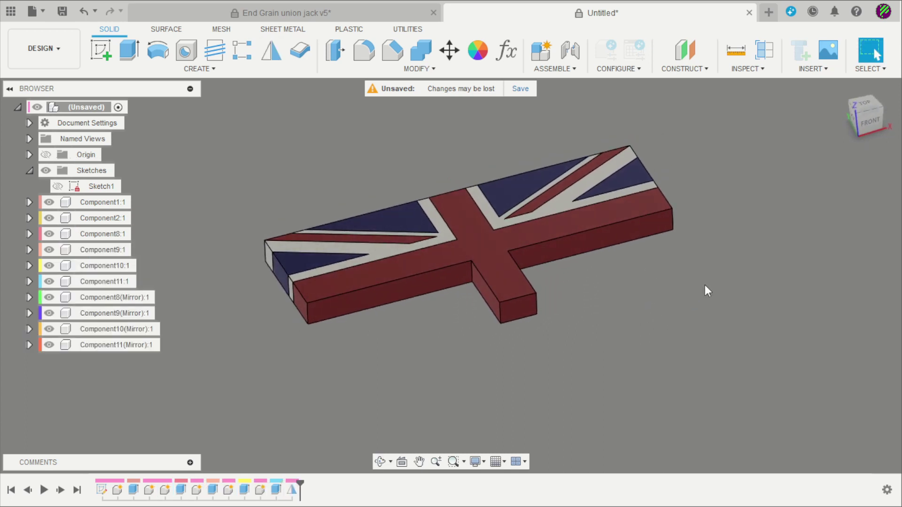
scroll(579, 273, "down", 2)
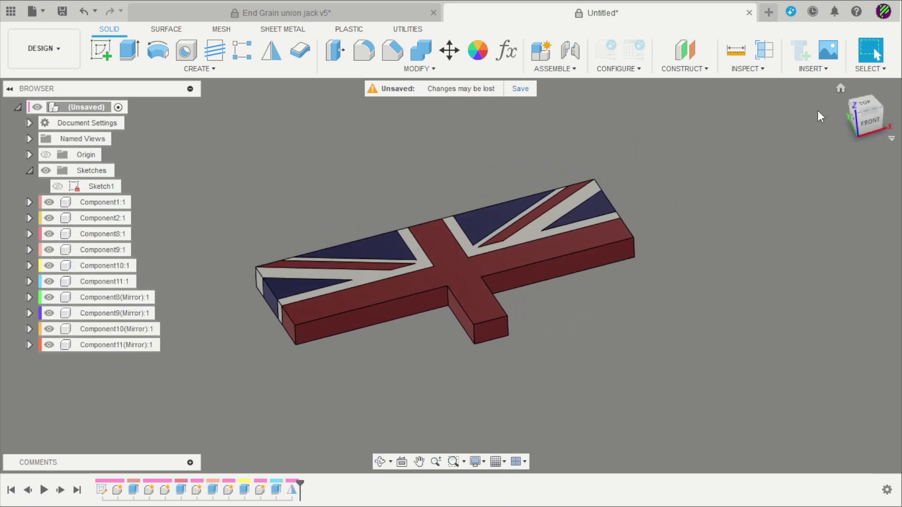
From top view, start a Mirror and select six upper-half flag pieces.
left_click(863, 106)
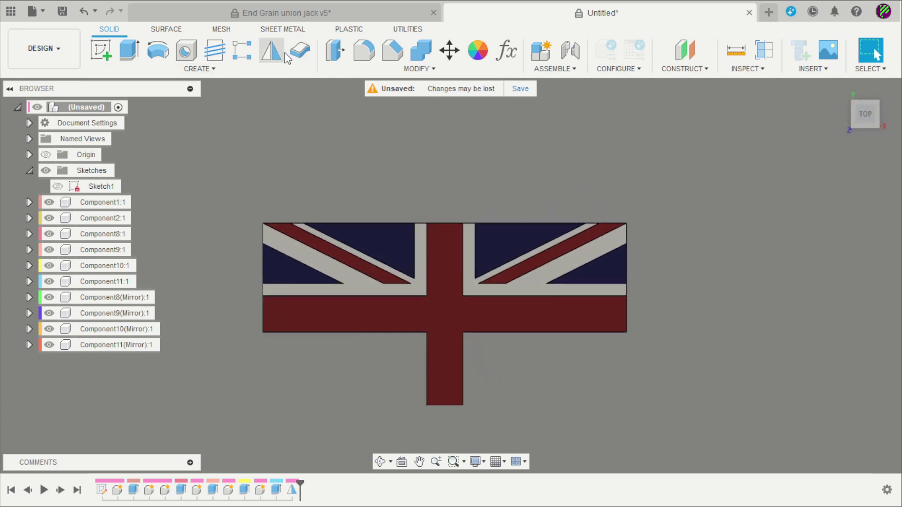
left_click(272, 51)
scroll(356, 282, "up", 2)
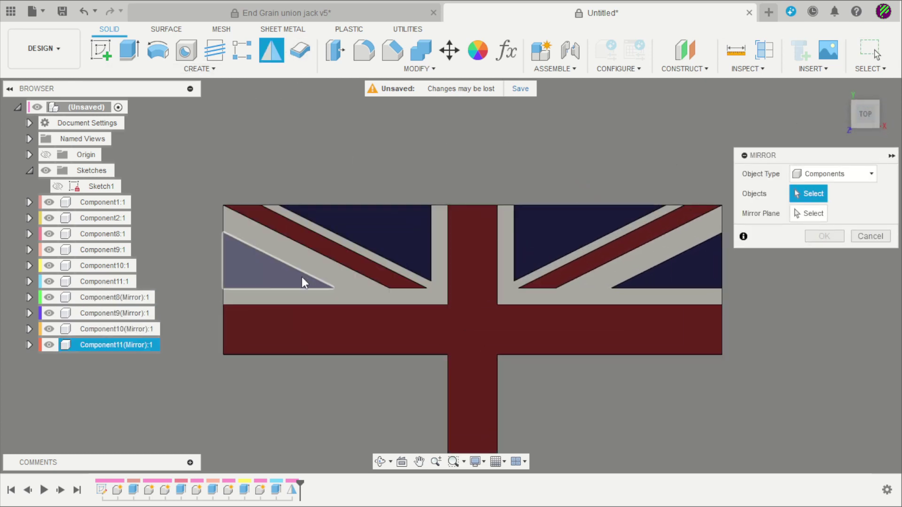
left_click(282, 292)
left_click(272, 270)
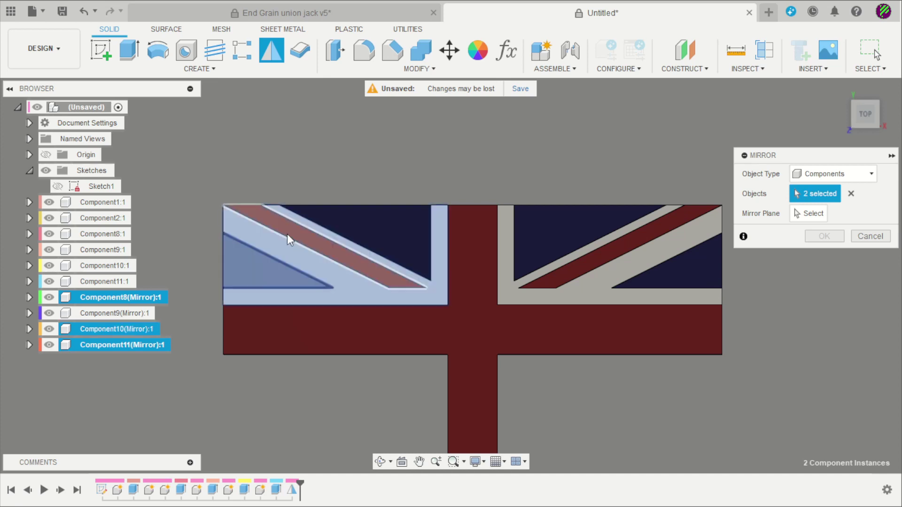
left_click(286, 234)
left_click(511, 241)
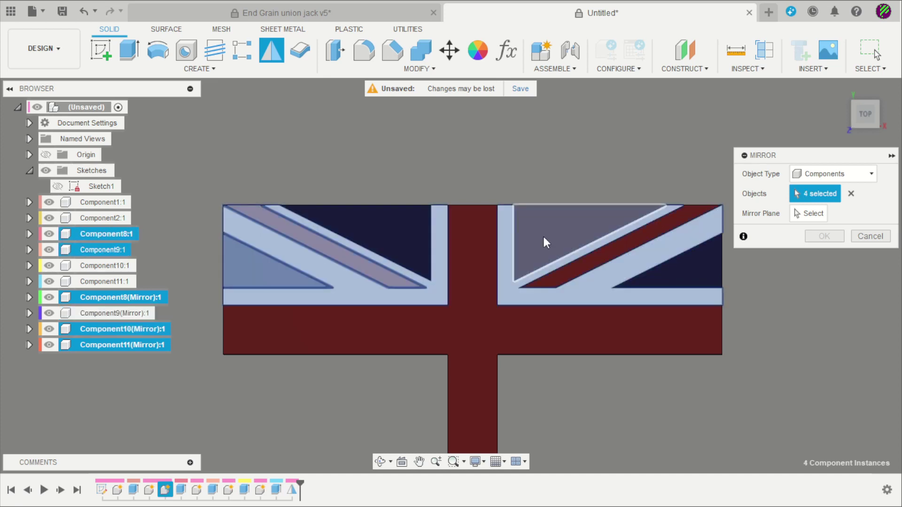
left_click(587, 256)
left_click(667, 271)
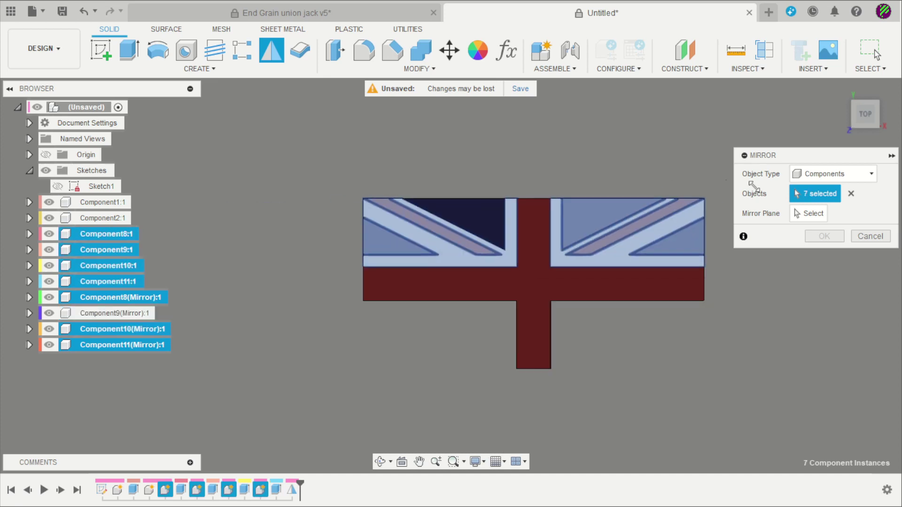
Mirror across the horizontal arm's centre plane, including the upper-left blue triangle, and inspect the board.
left_click(809, 213)
mouse_move(733, 263)
middle_mouse_down("shift")
mouse_move(660, 296)
mouse_move(580, 249)
middle_mouse_up("shift")
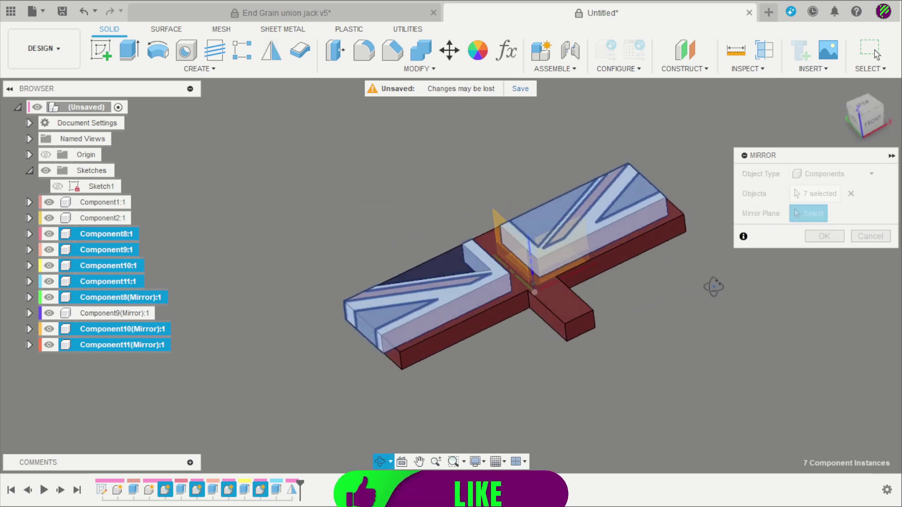
left_click(579, 249)
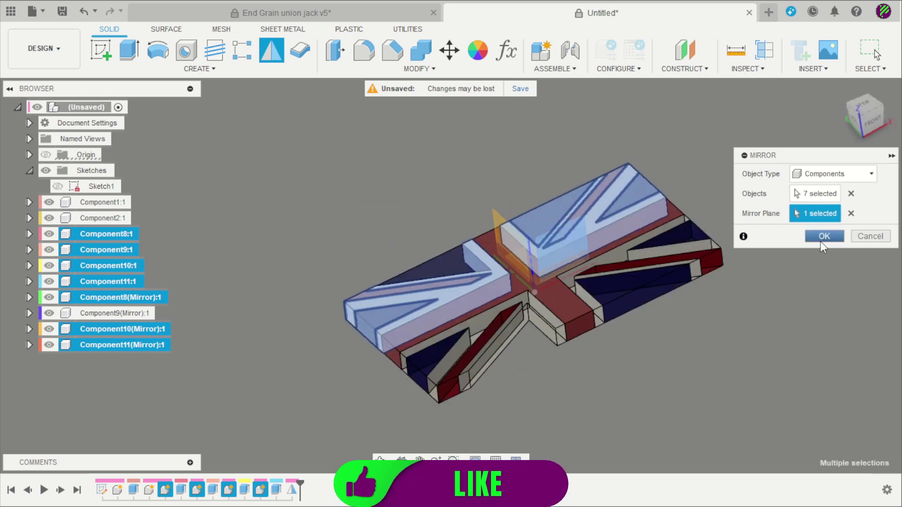
left_click(797, 196)
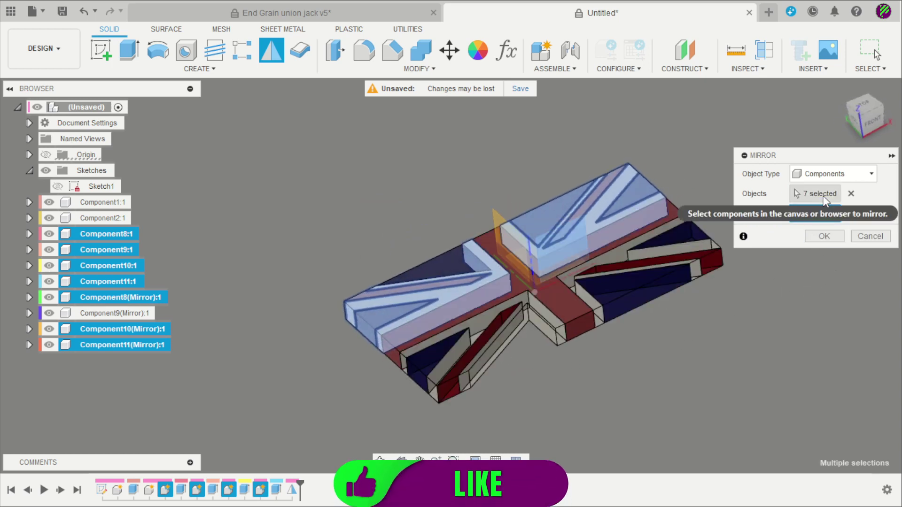
left_click(449, 262)
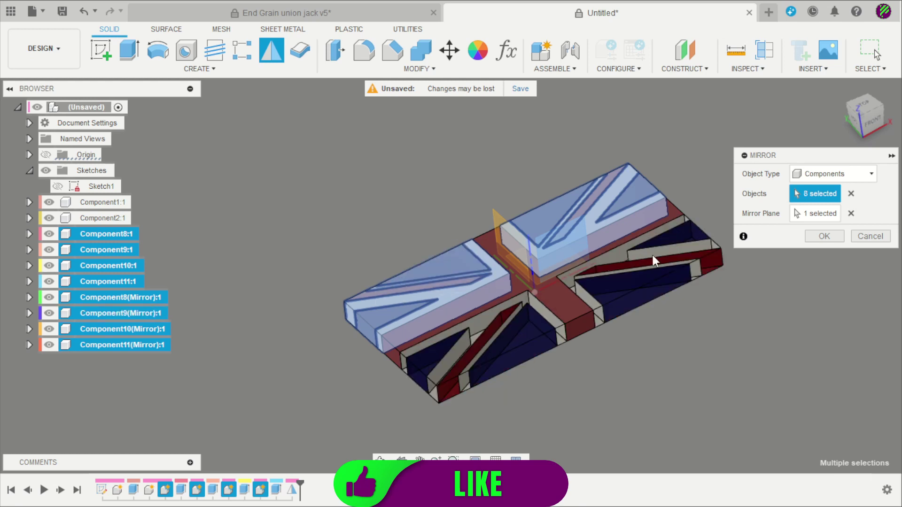
left_click(814, 235)
mouse_move(700, 260)
middle_mouse_down("shift")
mouse_move(667, 357)
mouse_move(676, 413)
mouse_move(678, 354)
mouse_move(642, 340)
middle_mouse_up("shift")
Save the red cross component as an STL (ASCII) mesh in millimetres.
key("Escape")
scroll(691, 357, "up", 3)
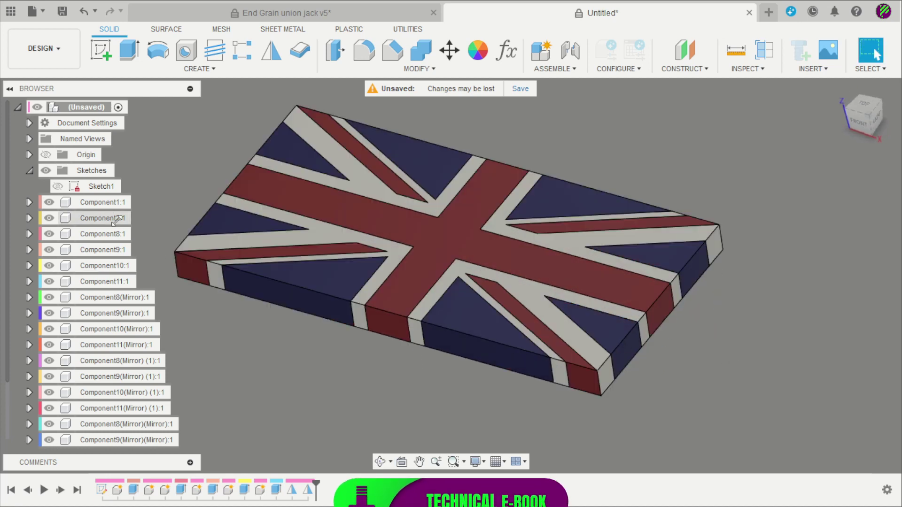
left_click(99, 203)
right_click(101, 206)
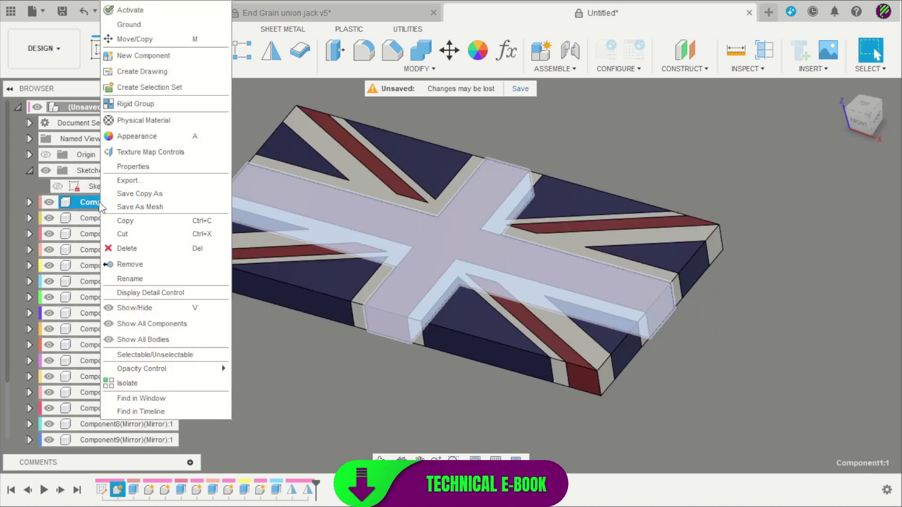
left_click(129, 209)
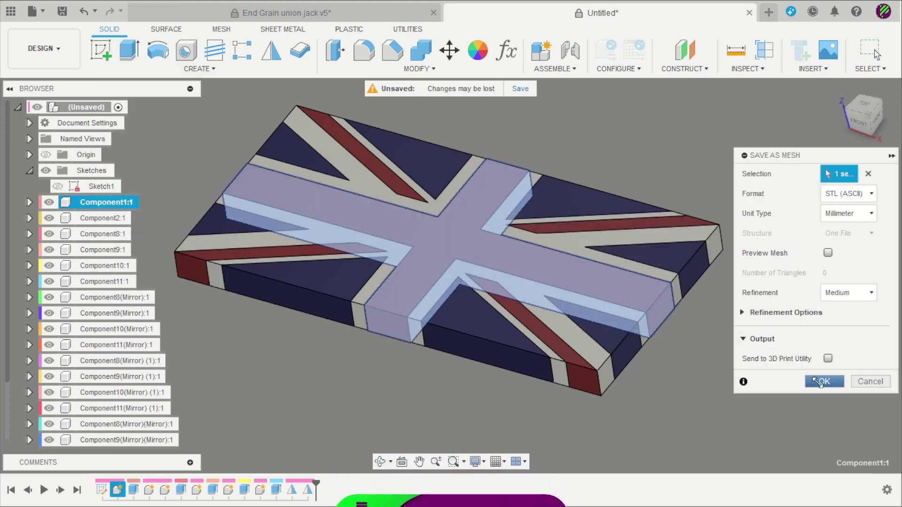
left_click(862, 383)
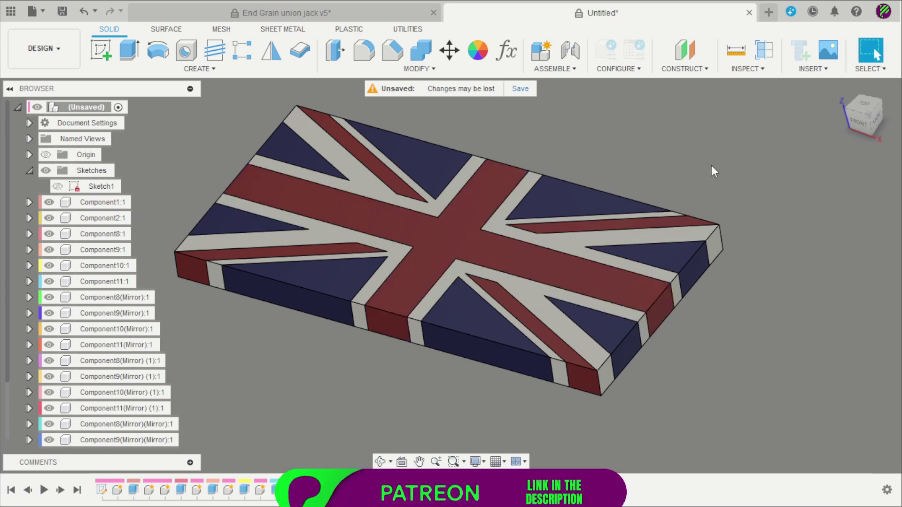
Select the upper-right blue triangle component, open its actions, then dismiss them and orbit the board.
left_click(112, 250)
right_click(113, 251)
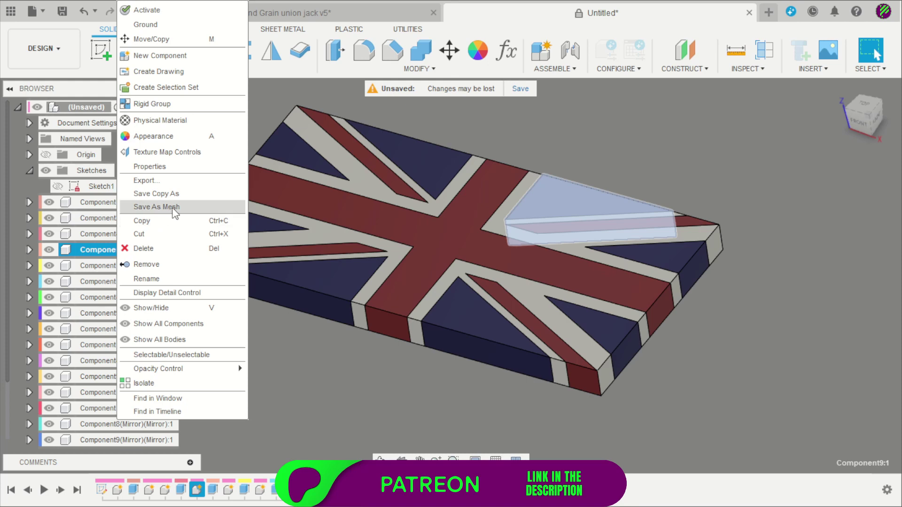
left_click(518, 142)
left_click(635, 138)
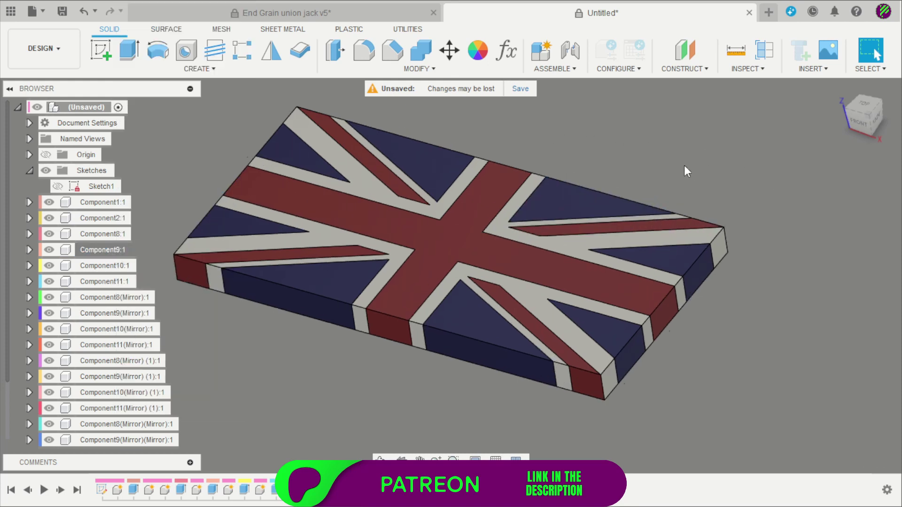
middle_click_drag(684, 165, 698, 154, "shift")
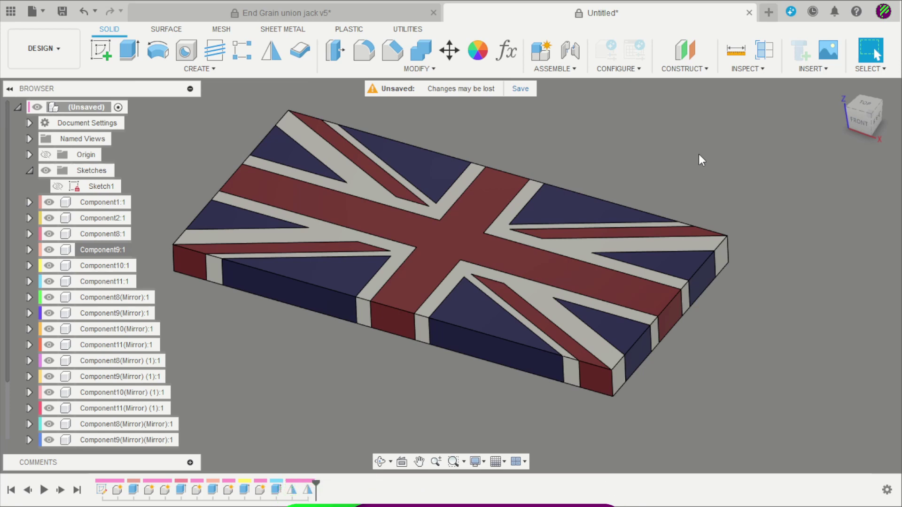